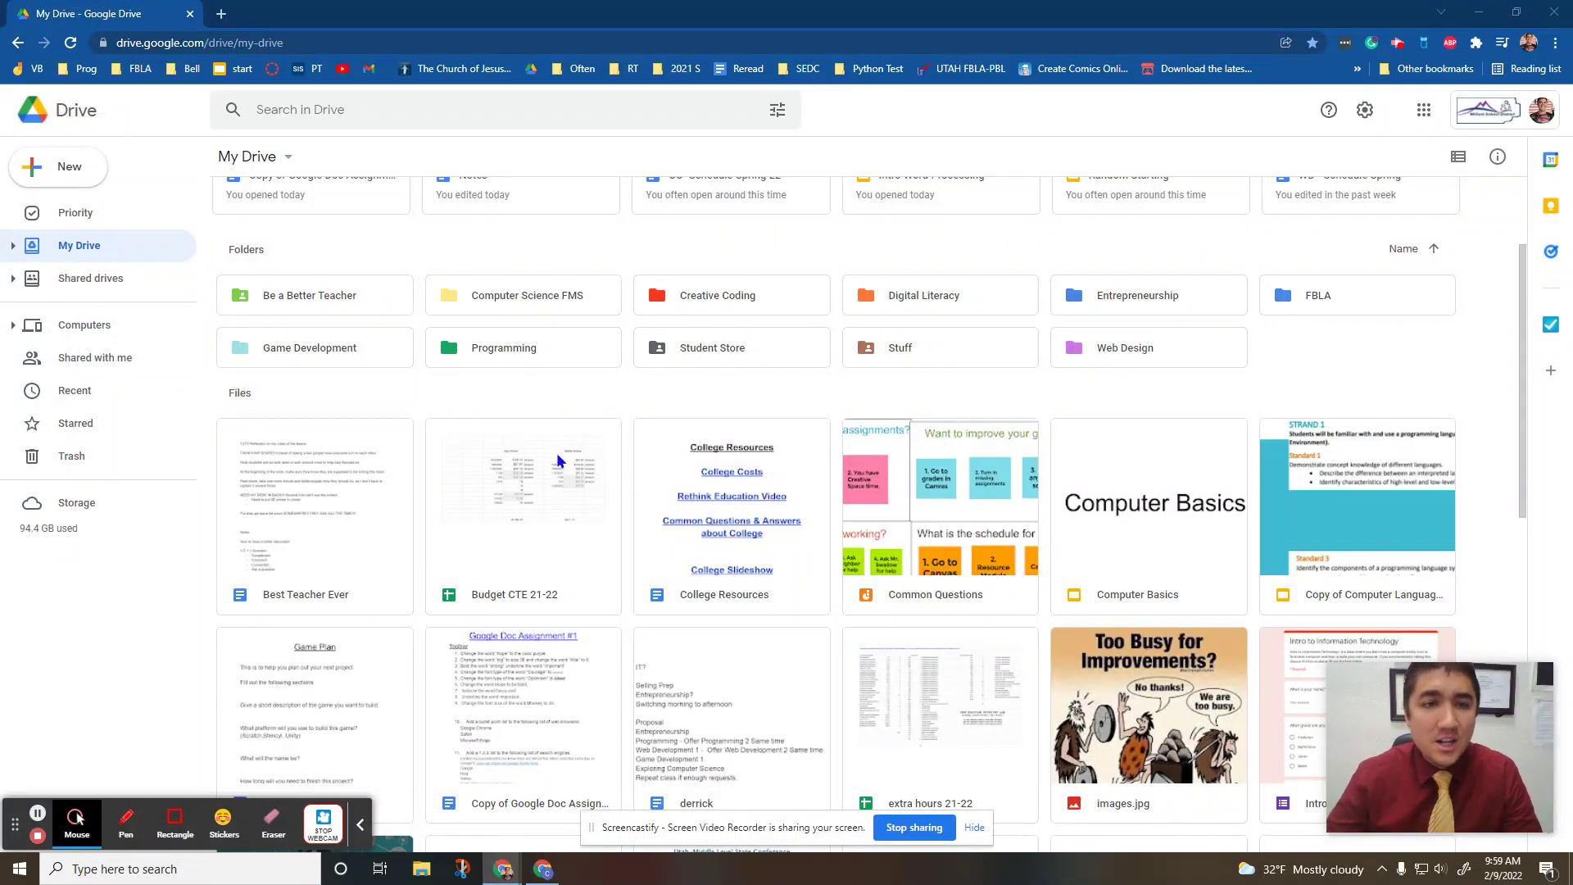
scroll(557, 453, "down", 5)
scroll(557, 453, "down", 5)
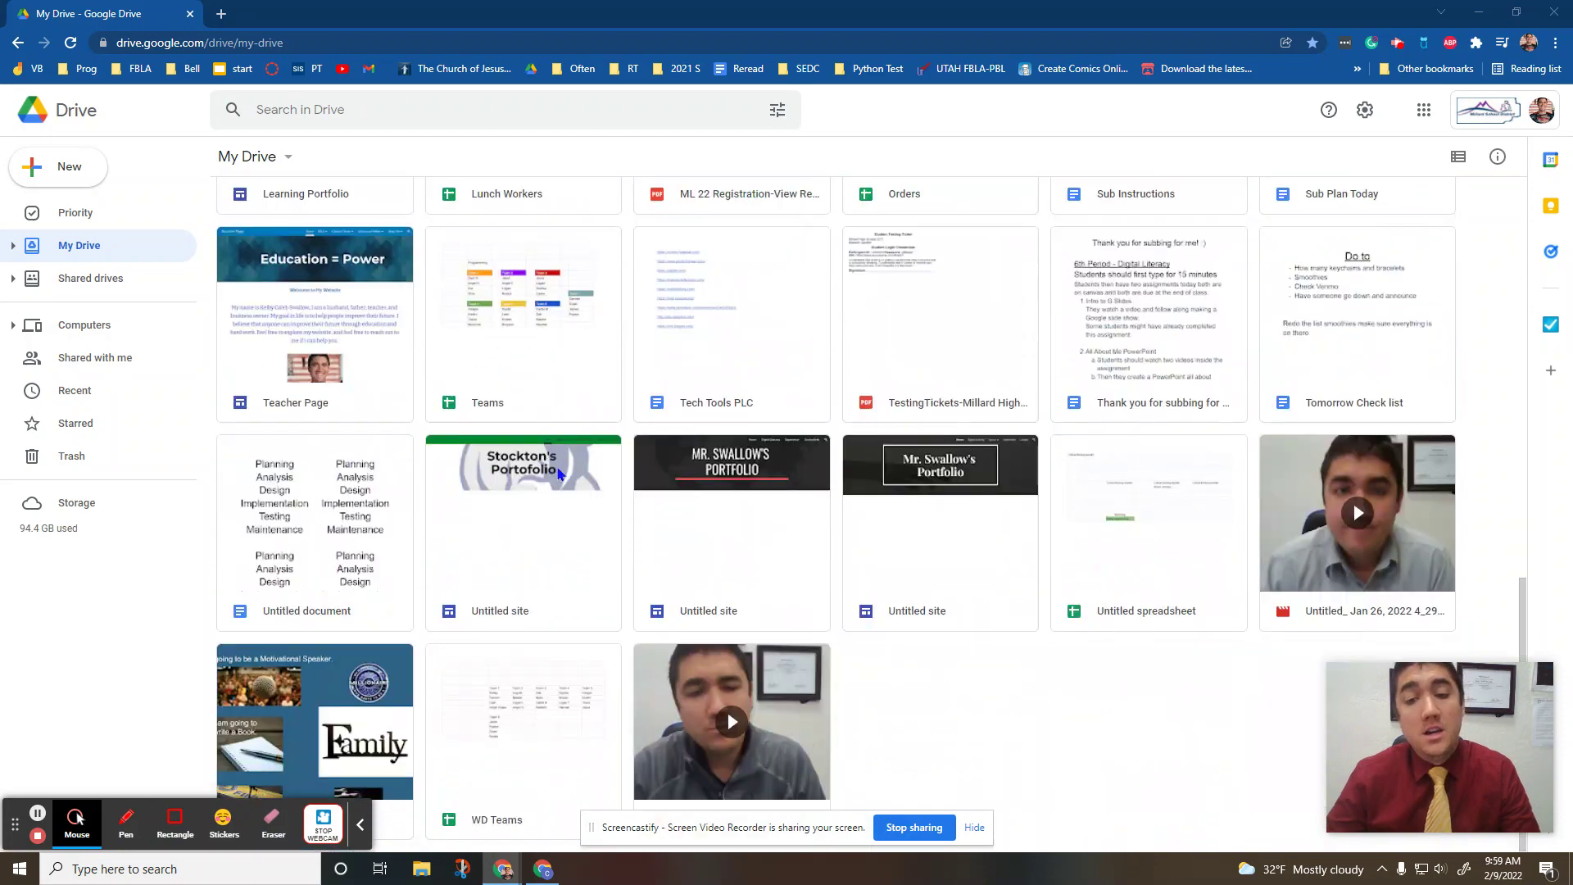
scroll(599, 492, "up", 5)
scroll(720, 511, "up", 5)
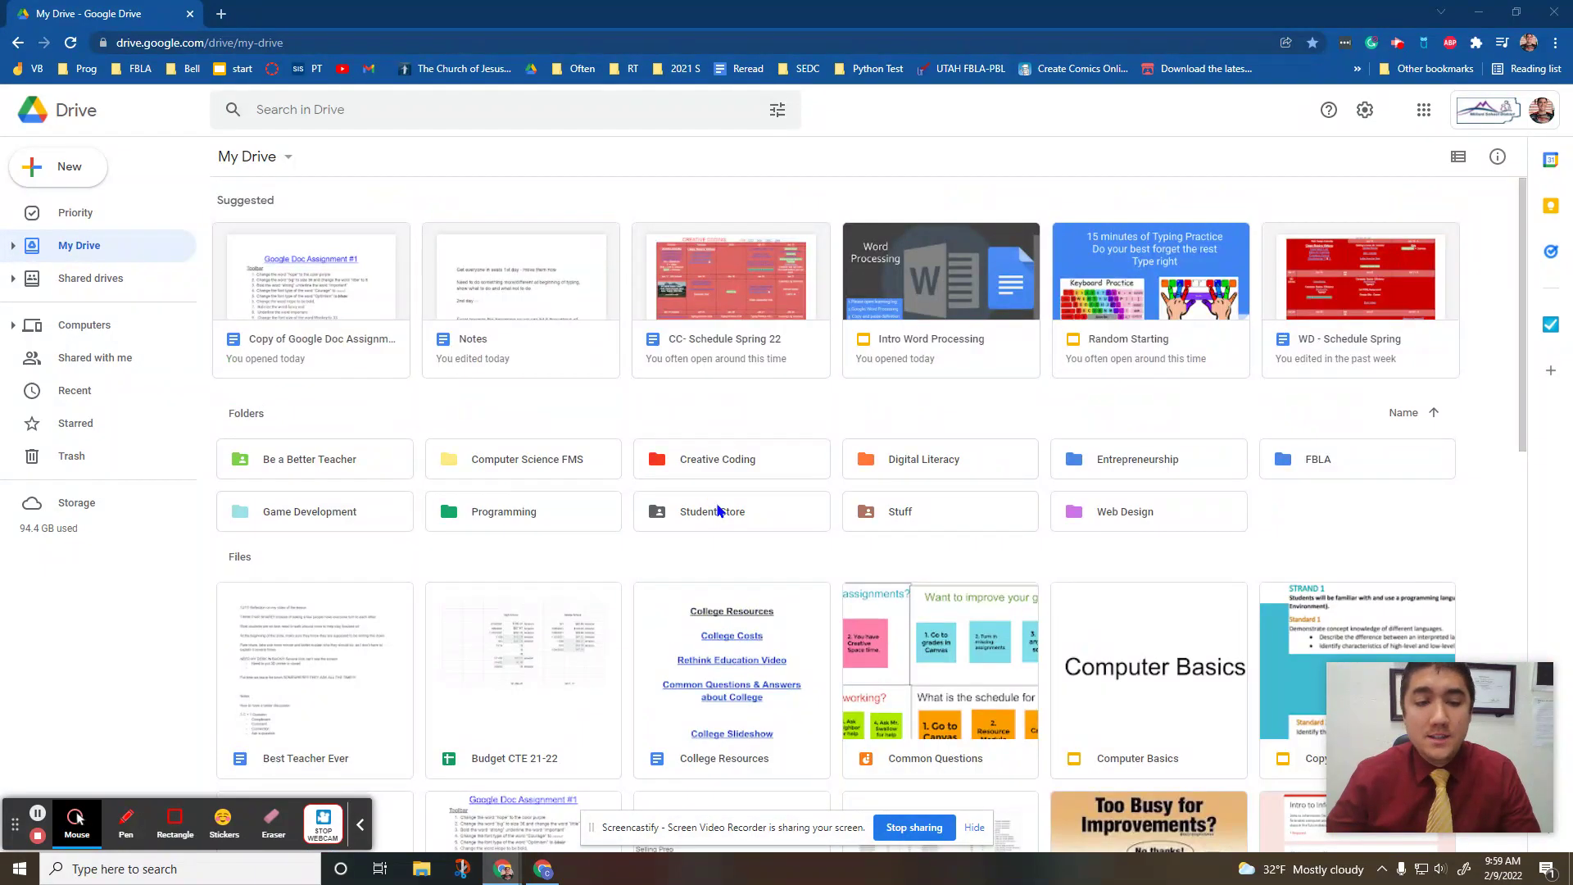
scroll(621, 493, "down", 5)
scroll(622, 493, "down", 5)
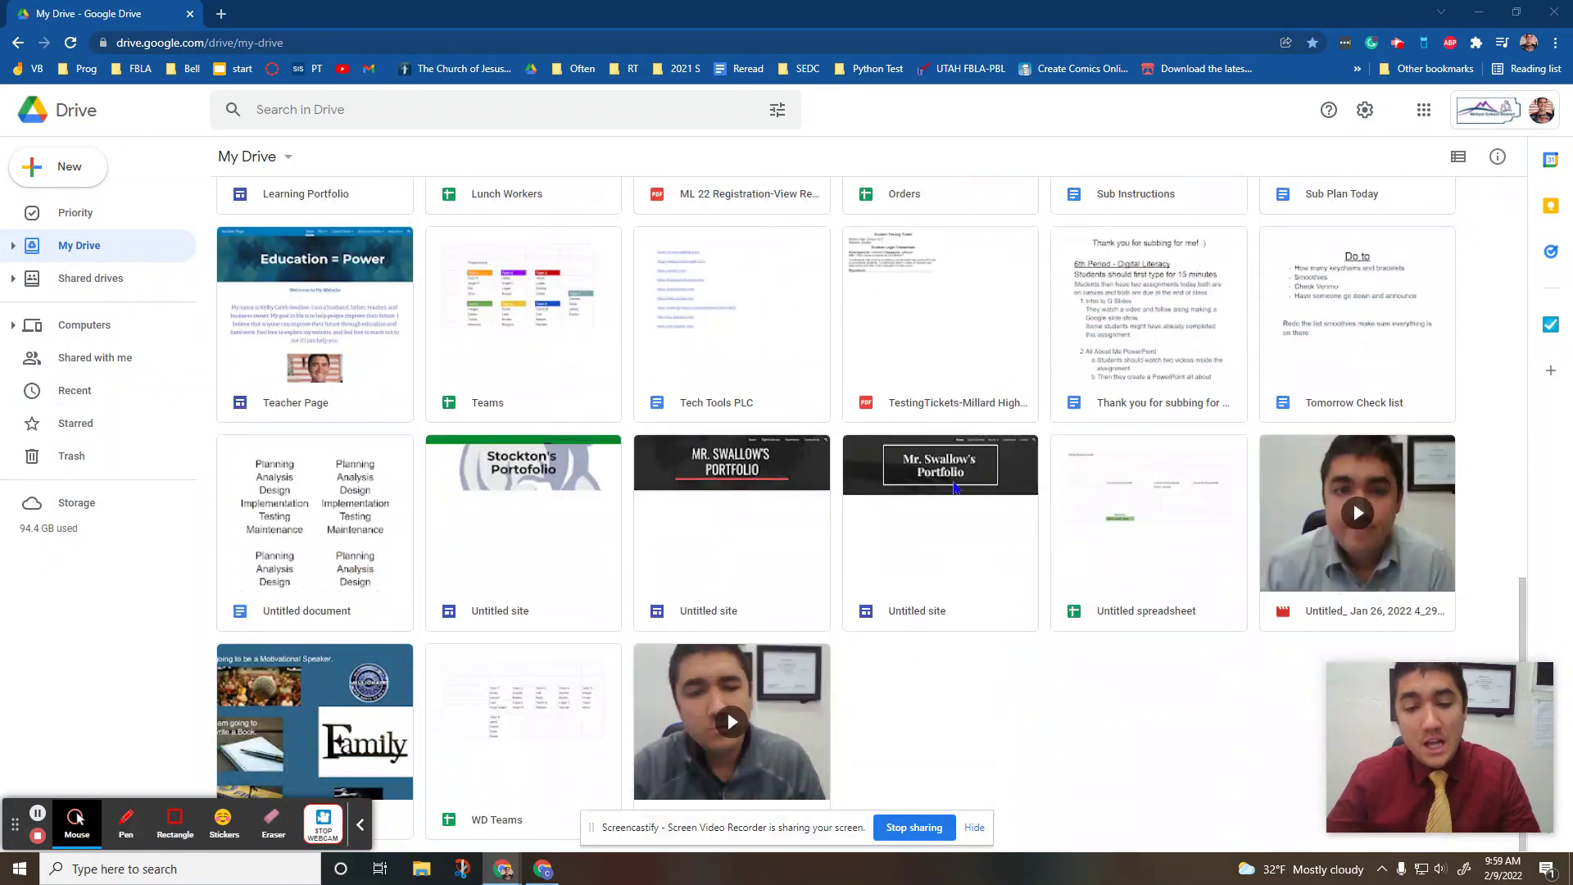
scroll(682, 554, "up", 4)
scroll(682, 555, "up", 4)
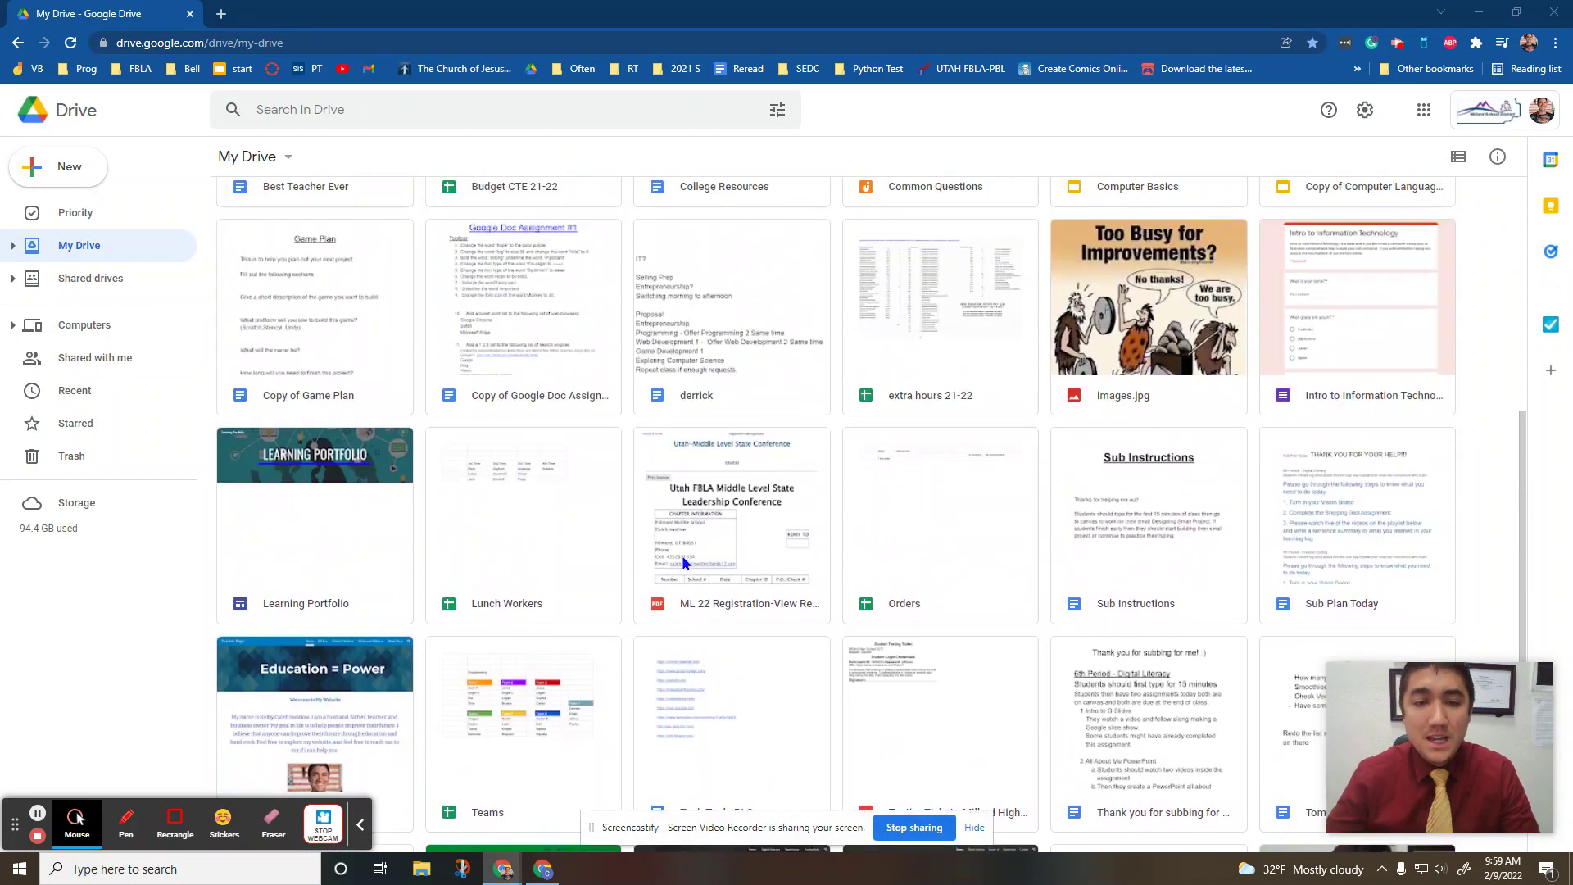
scroll(479, 290, "up", 4)
scroll(554, 328, "up", 1)
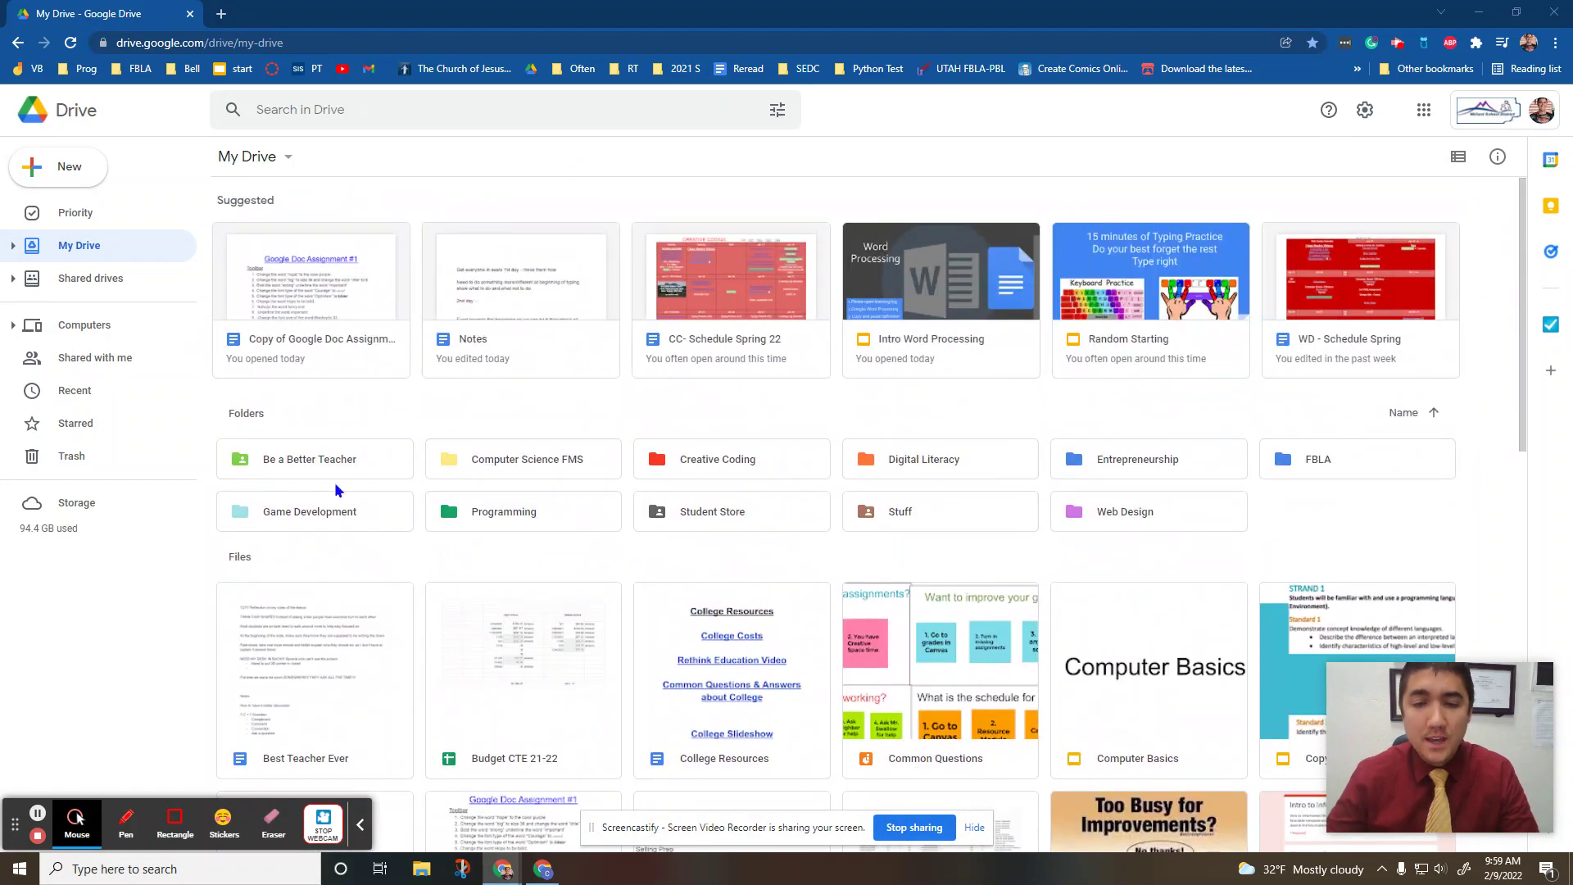
scroll(361, 495, "down", 4)
scroll(1057, 509, "down", 3)
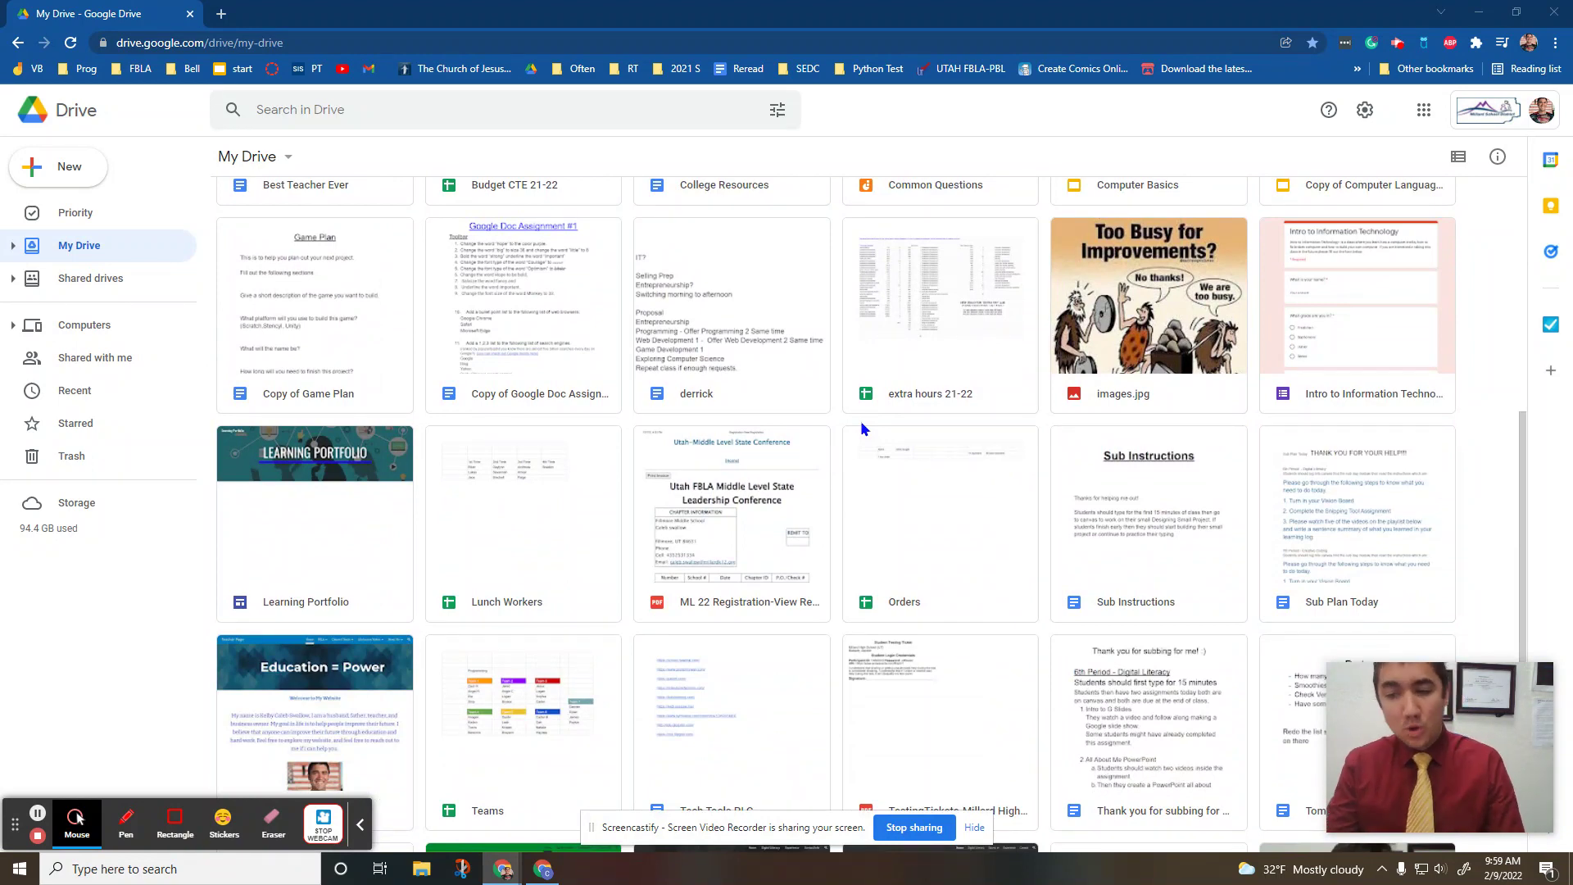
scroll(860, 420, "up", 5)
scroll(714, 262, "up", 2)
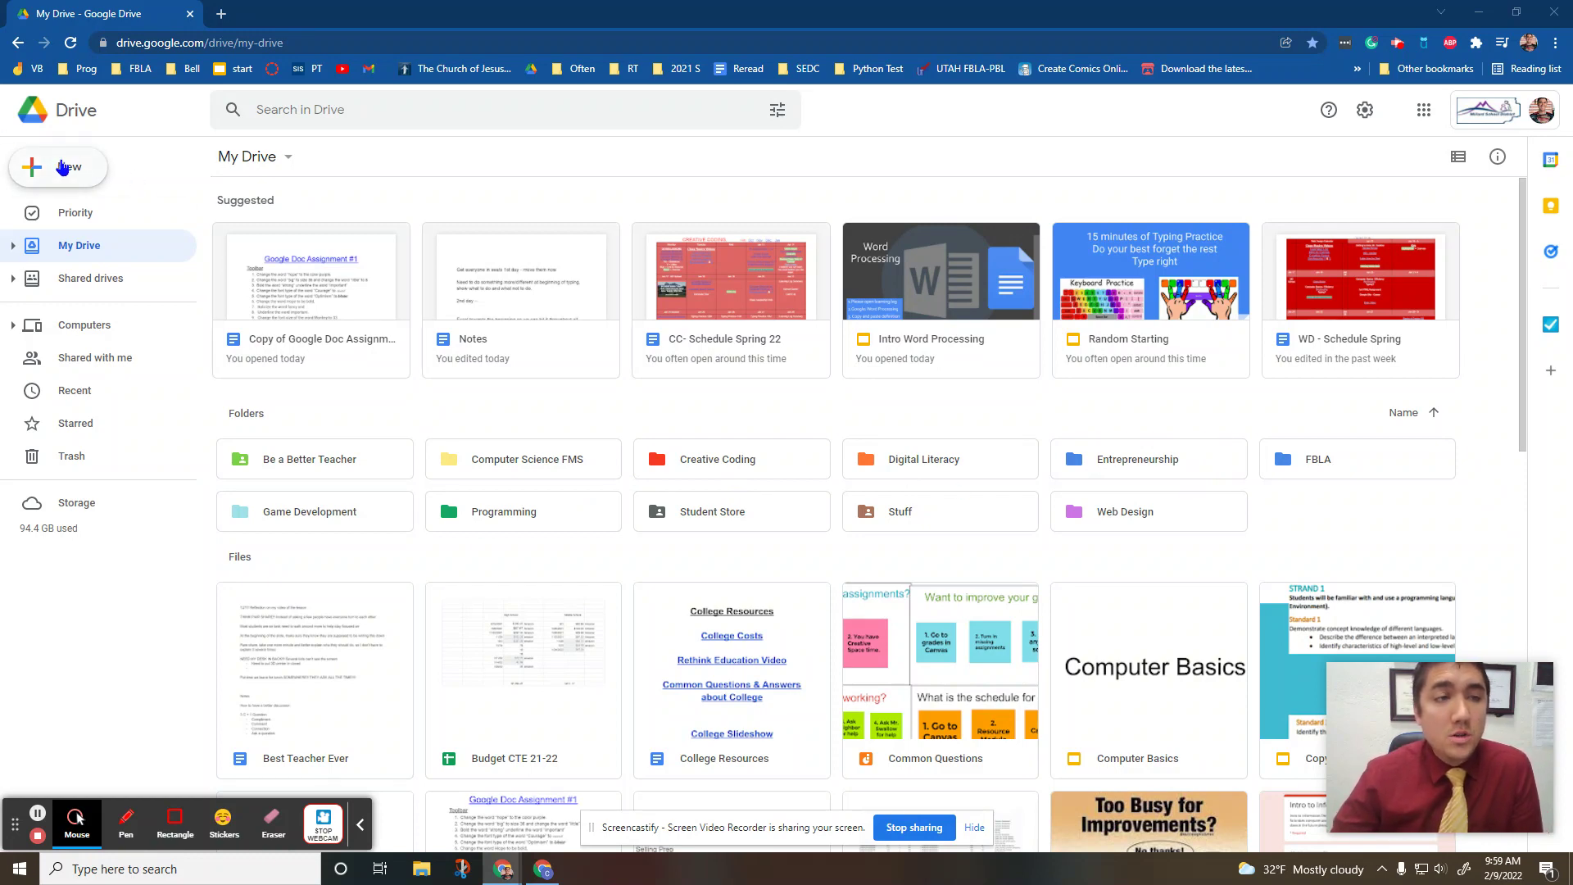
Add a new My Drive folder, replacing 'Untitled folder' with the name 'Old Stuff'.
left_click(57, 166)
left_click(59, 172)
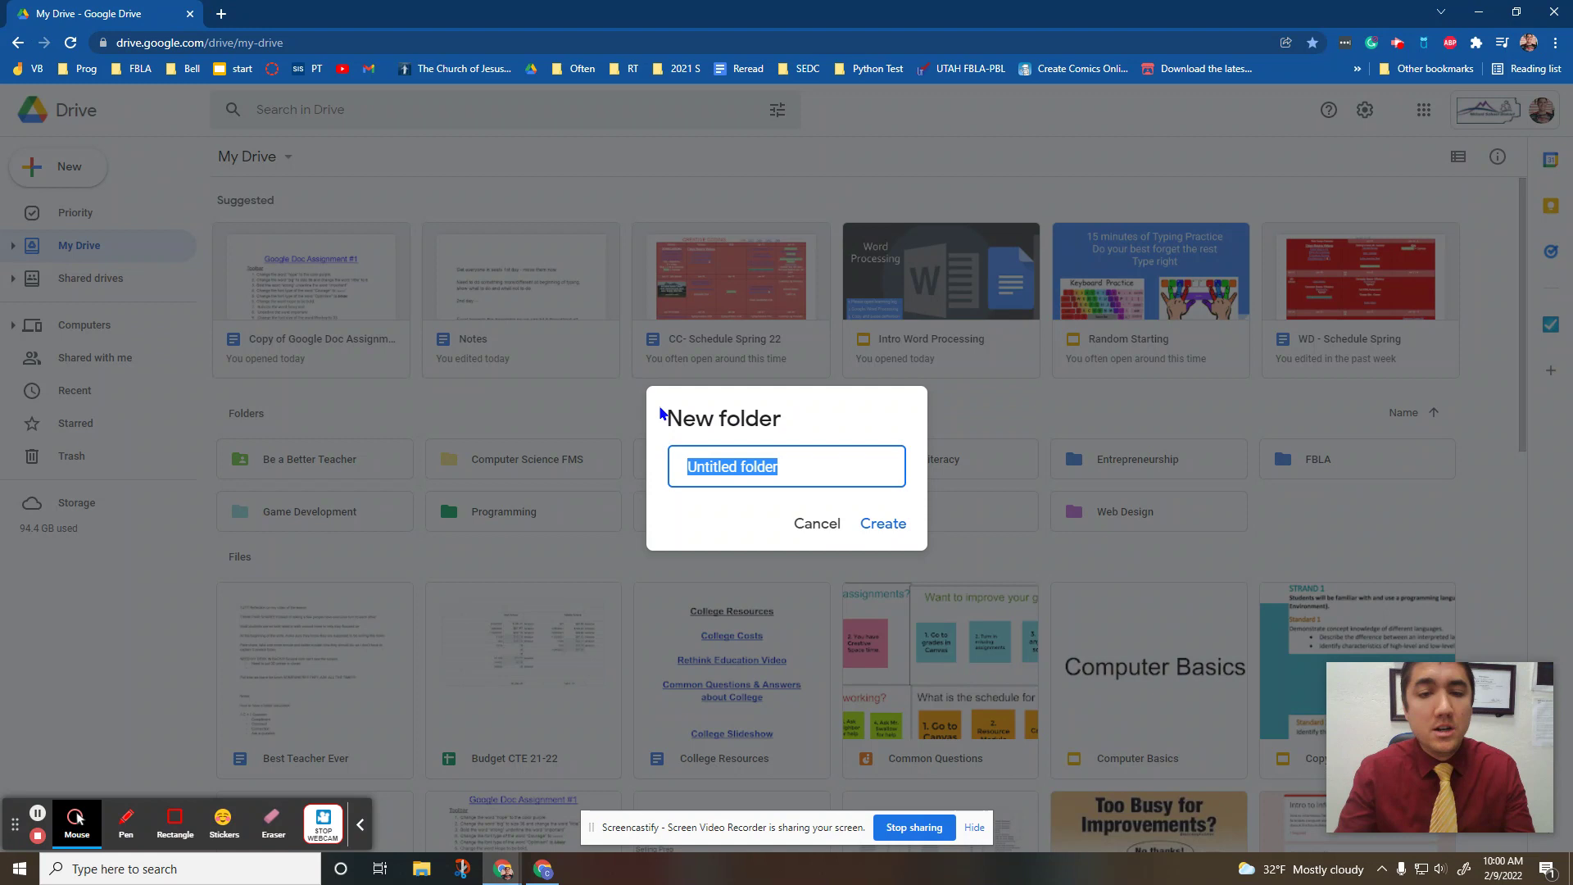
key("BackSpace")
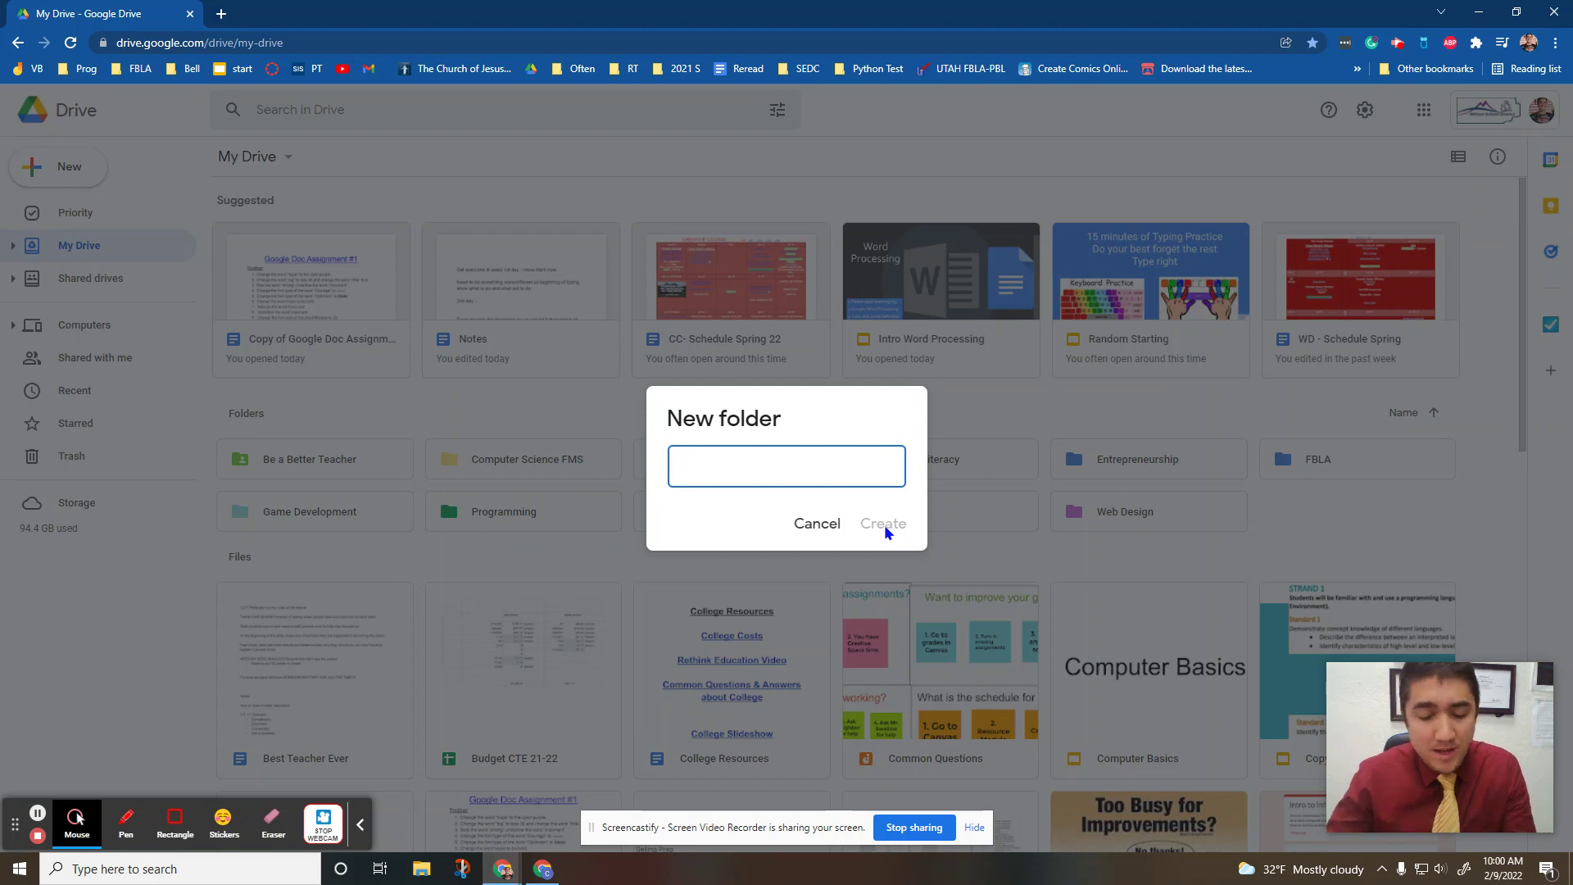
type("Old St")
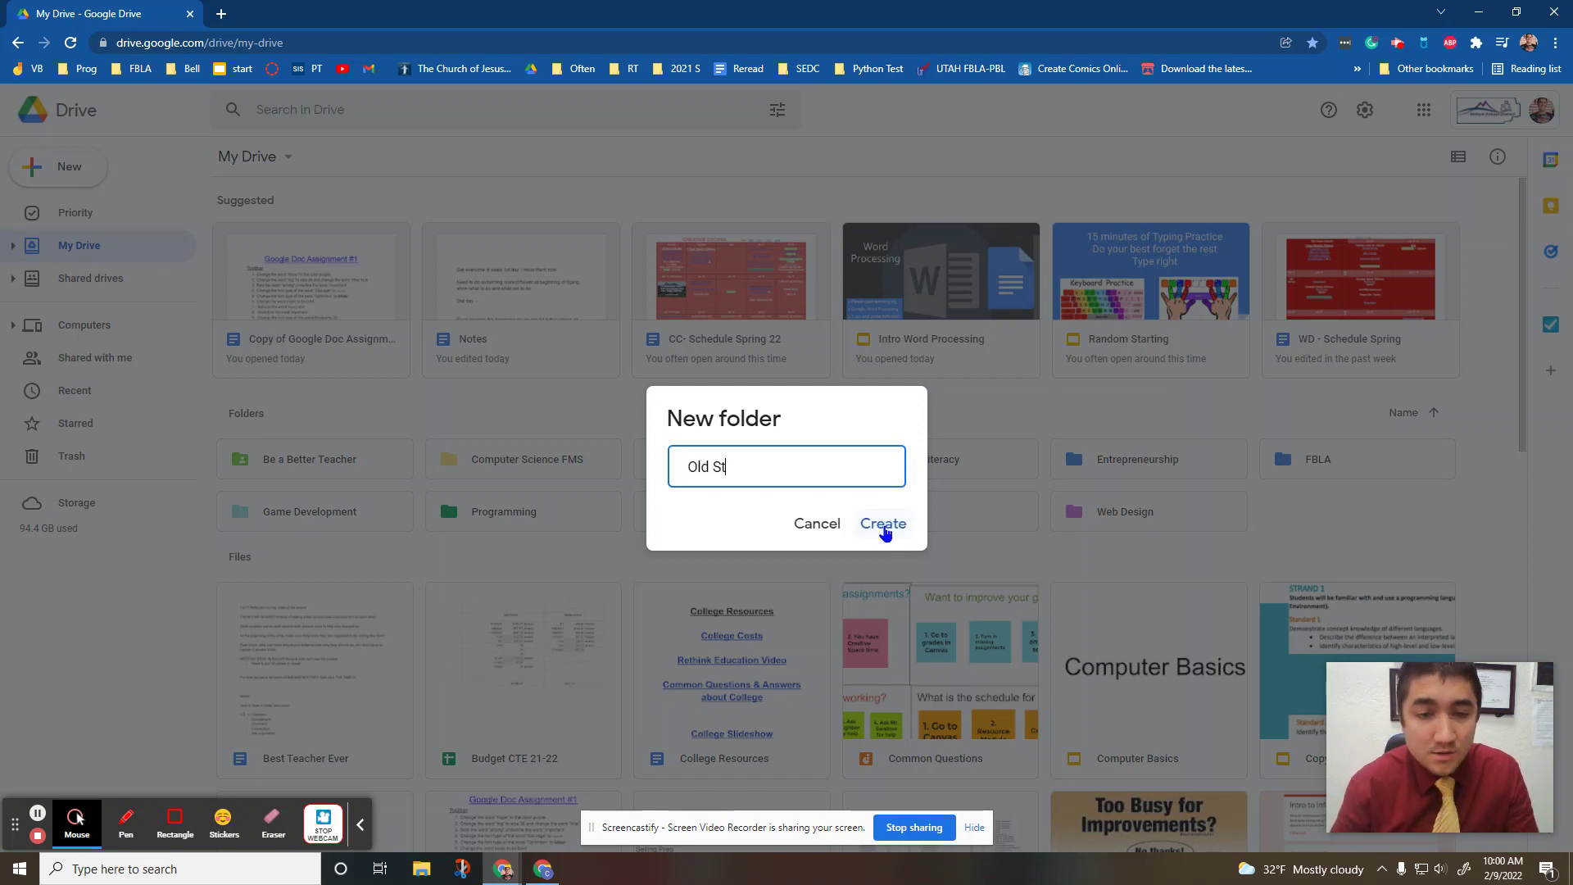
type("uff")
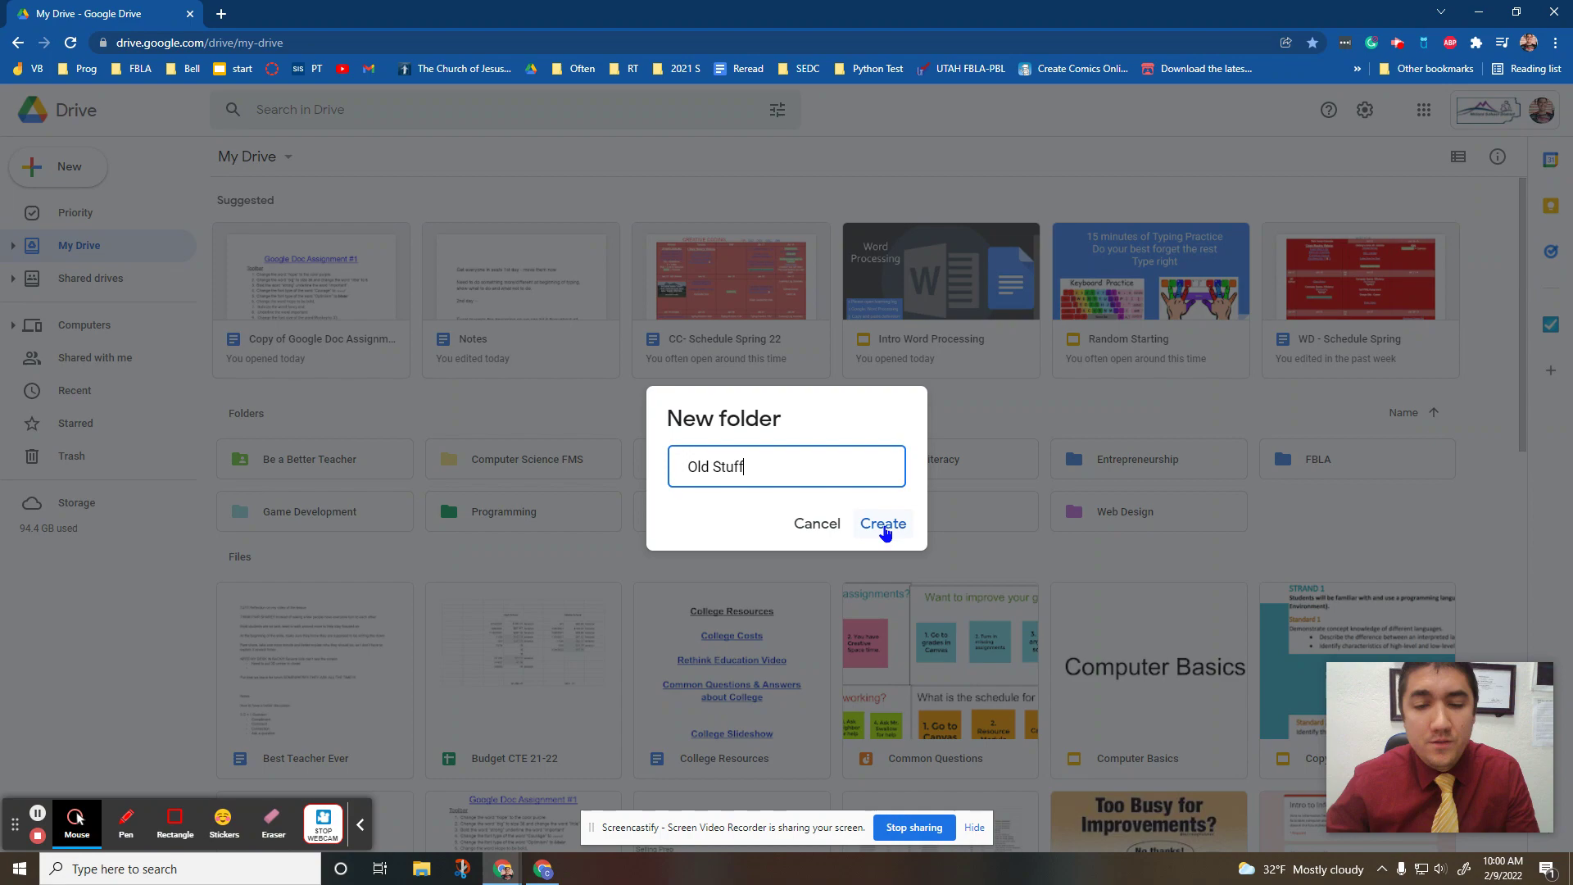
left_click(882, 525)
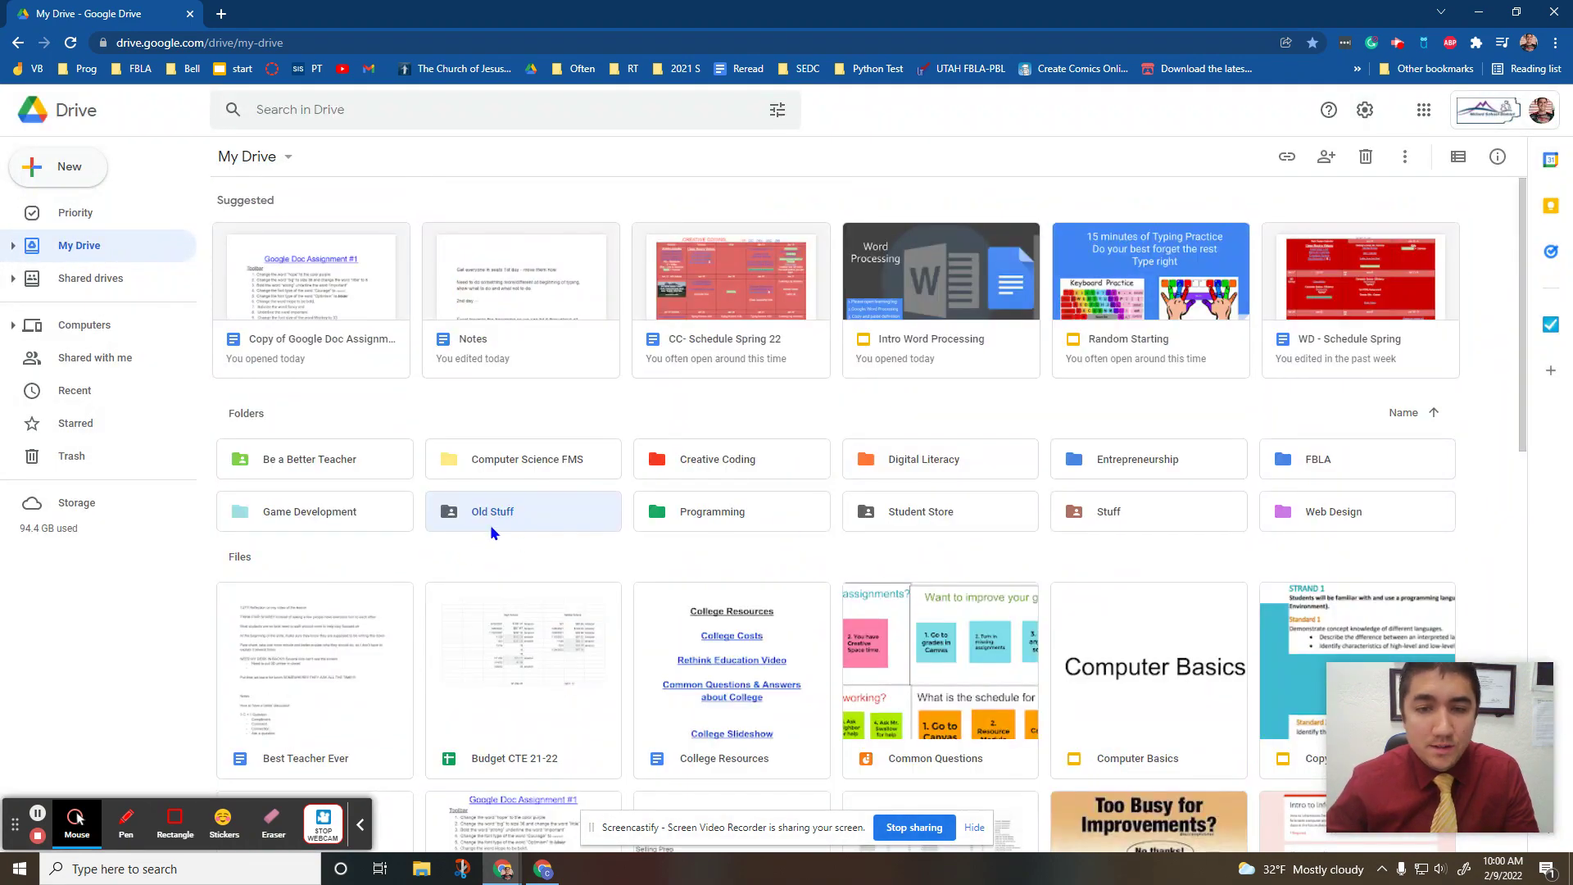
scroll(529, 532, "down", 5)
scroll(565, 549, "down", 5)
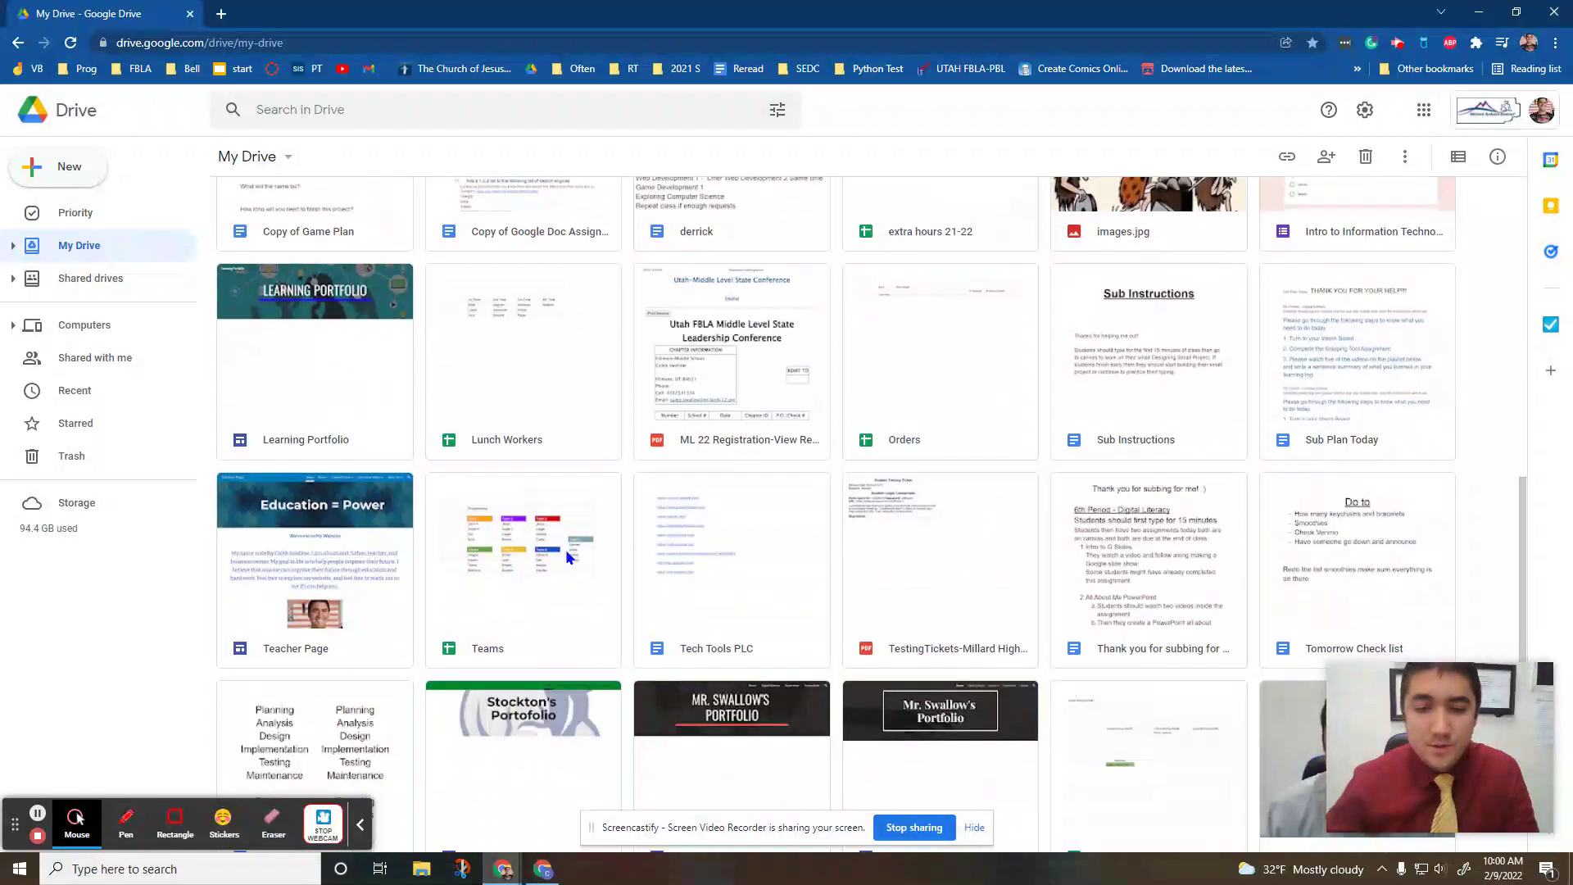
Select ML 22 Registration, Lunch Workers and Learning Portfolio, then clear that selection.
left_click(732, 407)
left_click(550, 400, "ctrl")
left_click(385, 400, "ctrl")
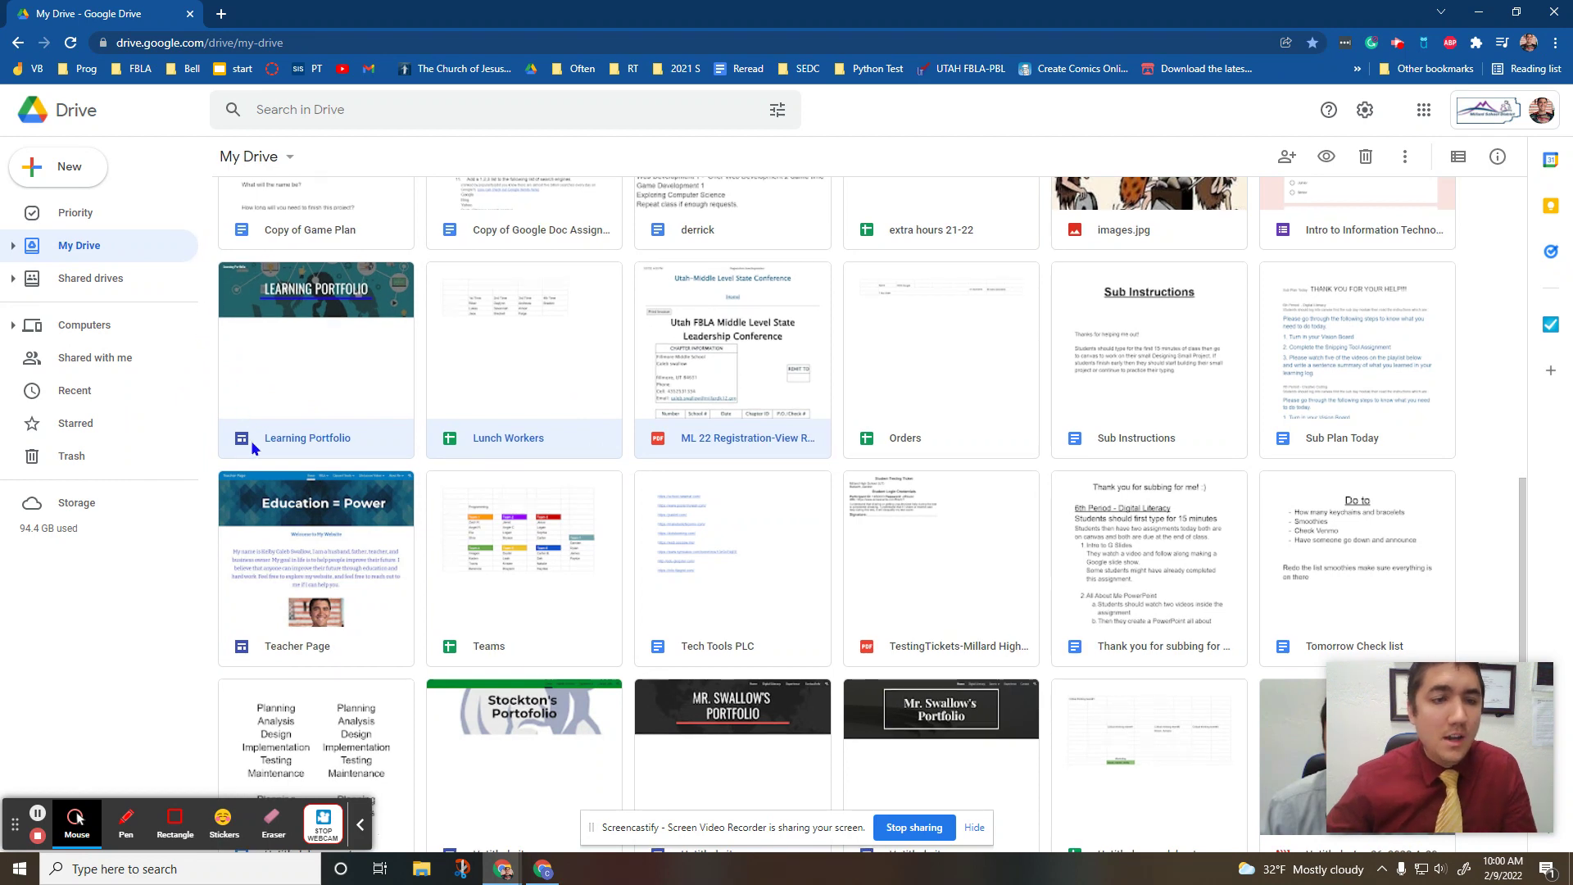
left_click(130, 679)
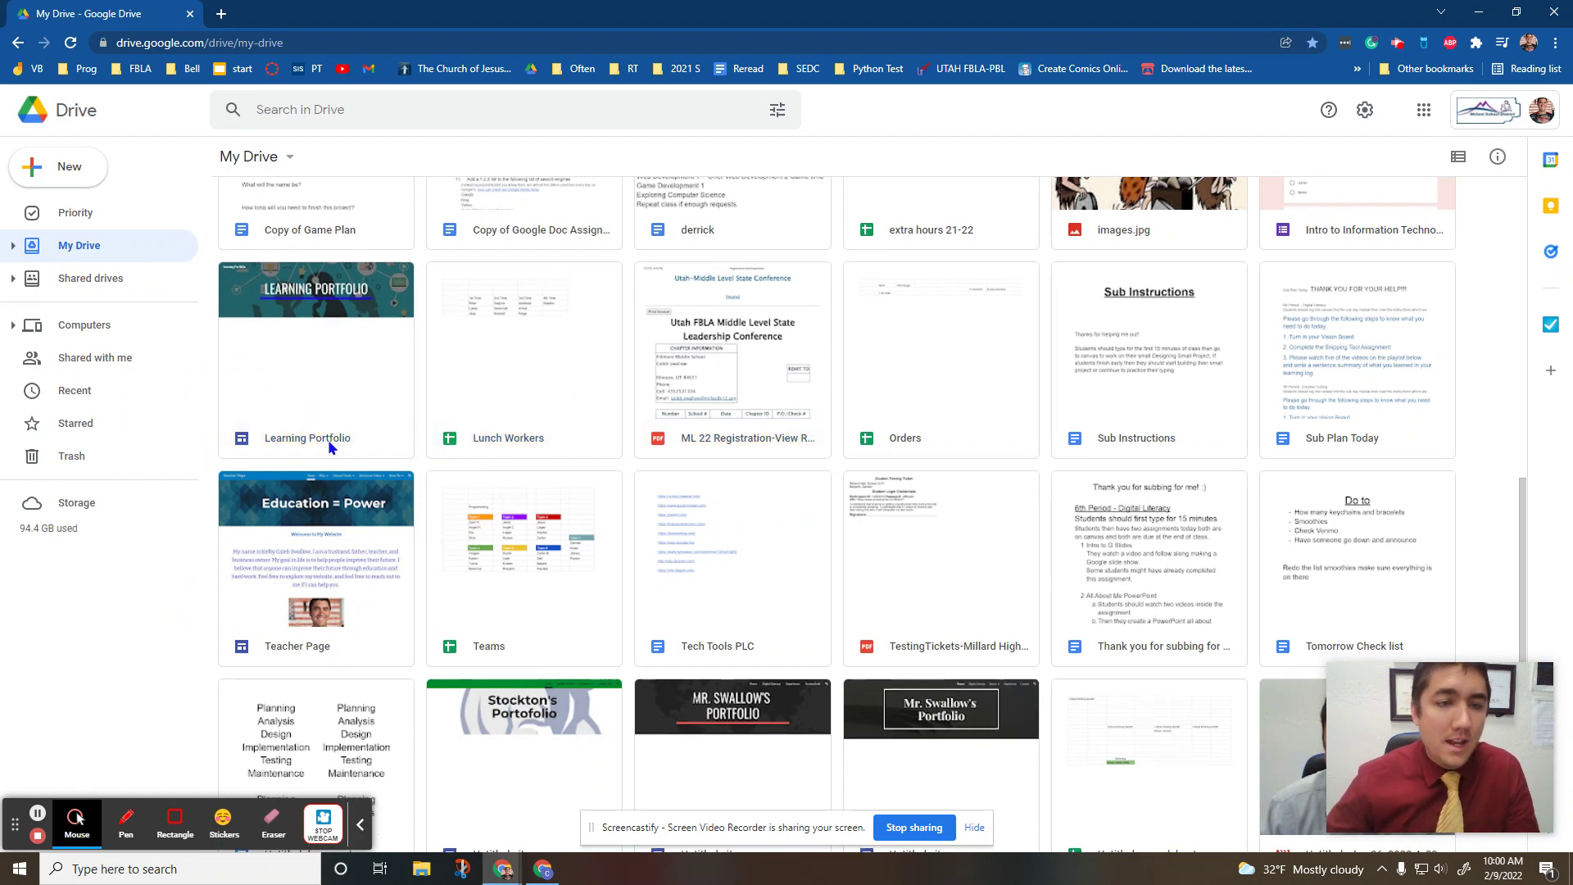
Move Learning Portfolio, Lunch Workers and ML 22 Registration into Old Stuff, accepting the access change.
left_click(329, 405)
left_click(518, 431, "ctrl")
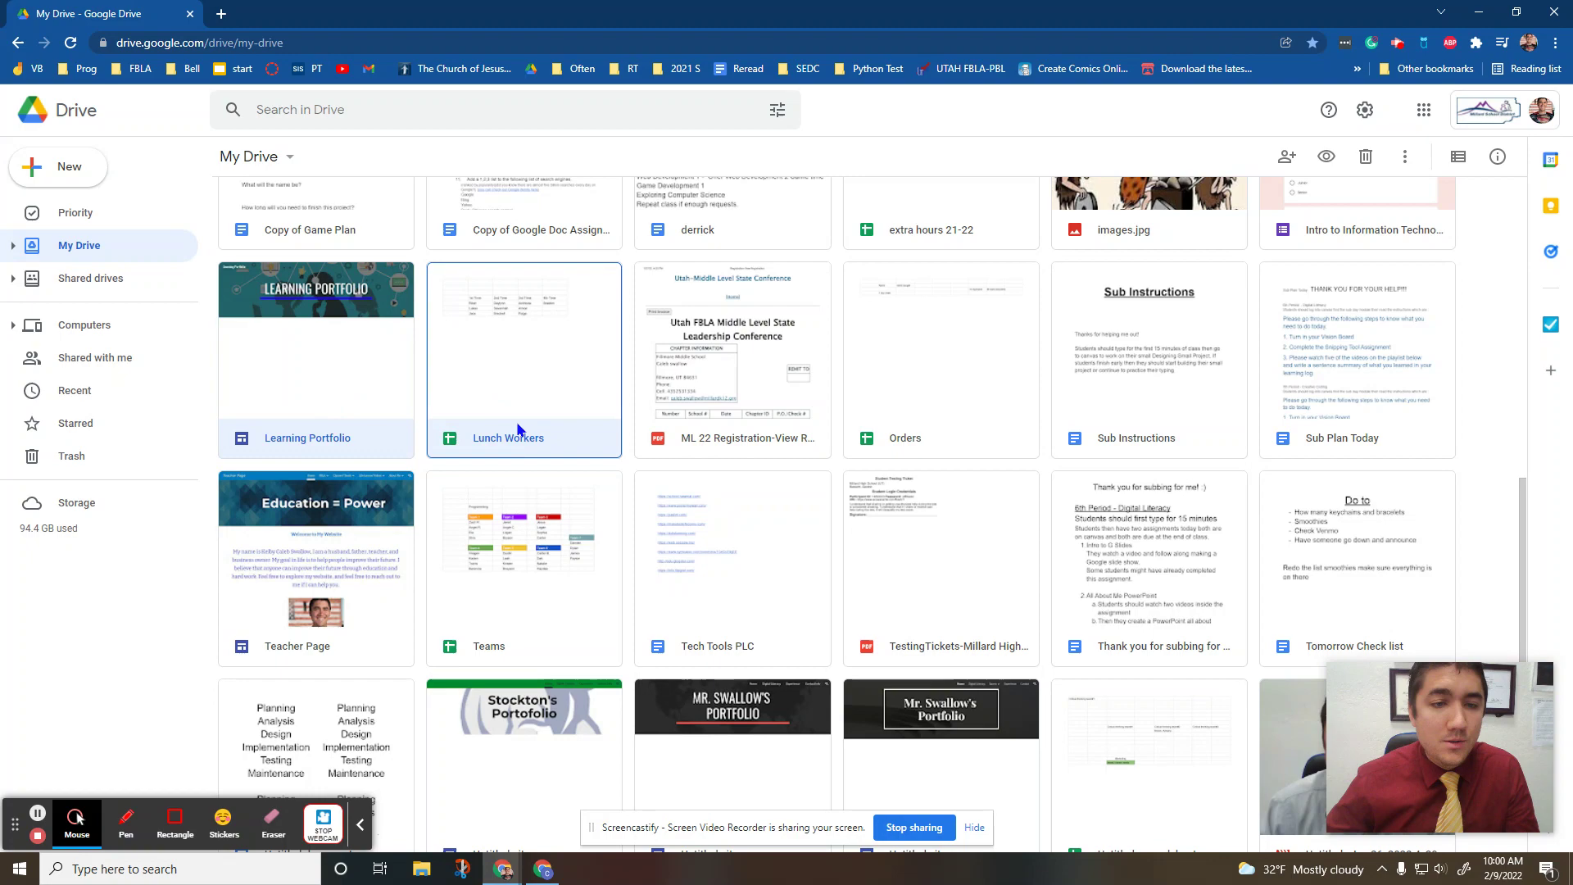
left_click(700, 415, "ctrl")
mouse_move(699, 415)
left_mouse_down()
mouse_move(696, 538)
mouse_move(497, 531)
mouse_move(495, 513)
left_mouse_up()
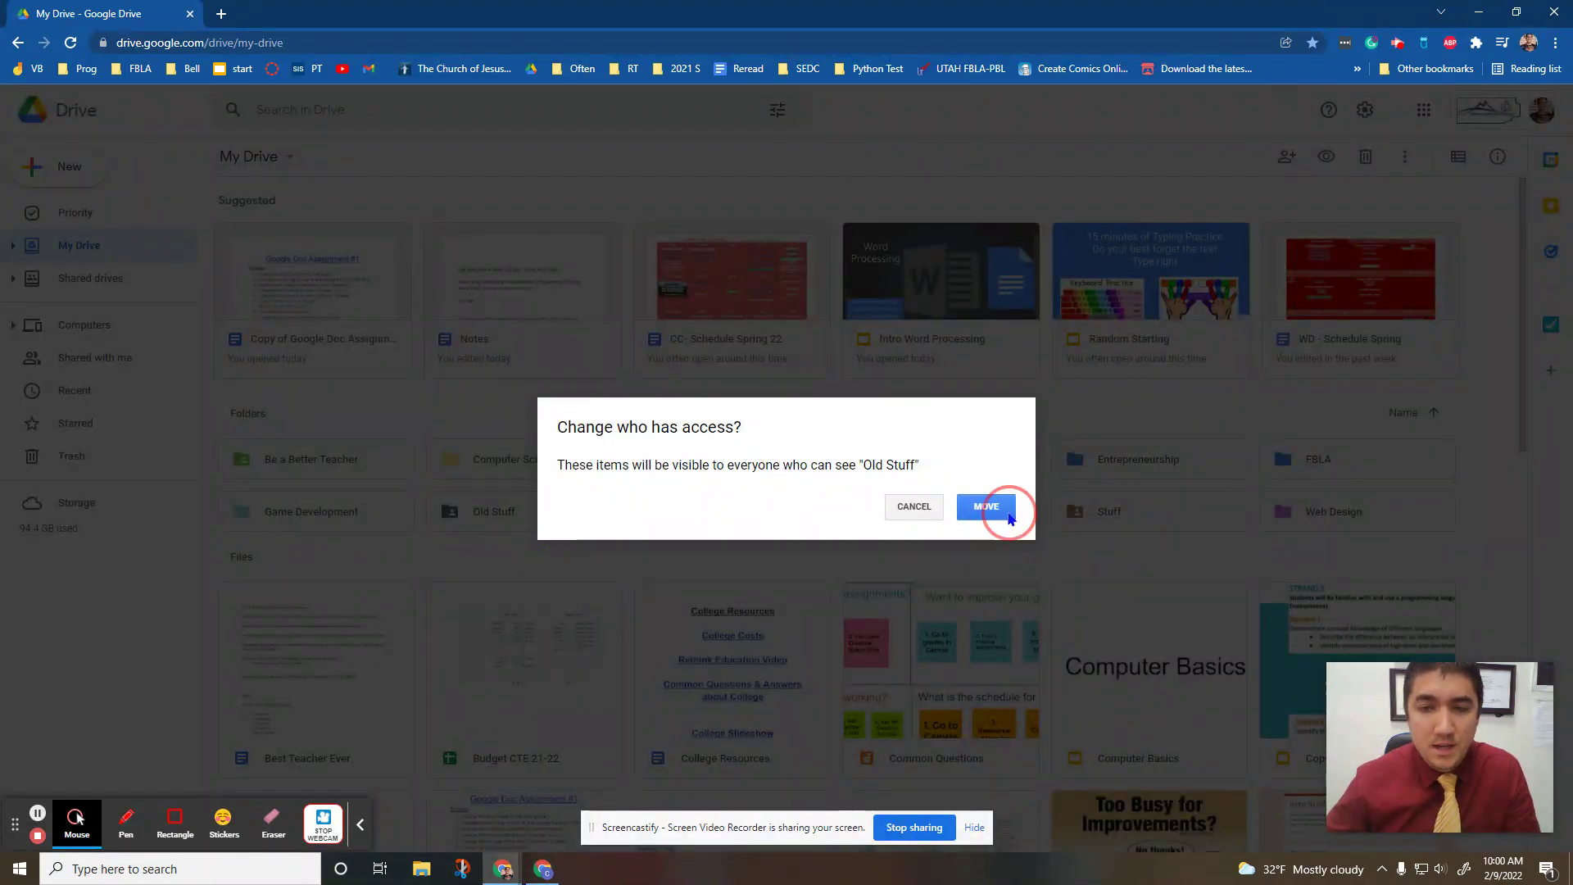
left_click(986, 506)
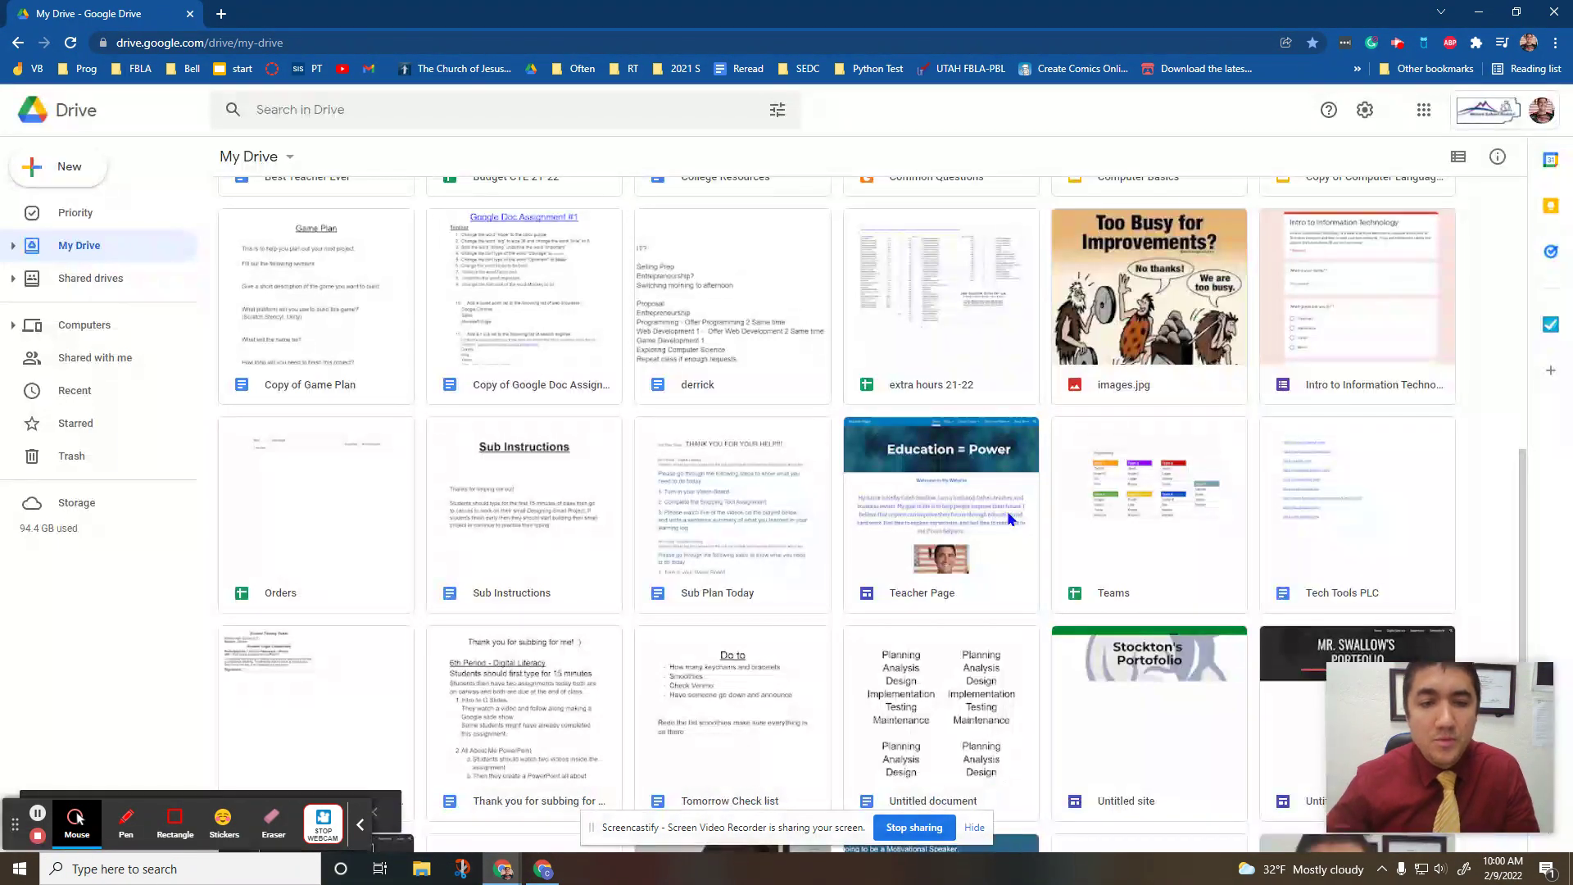
scroll(922, 554, "down", 1)
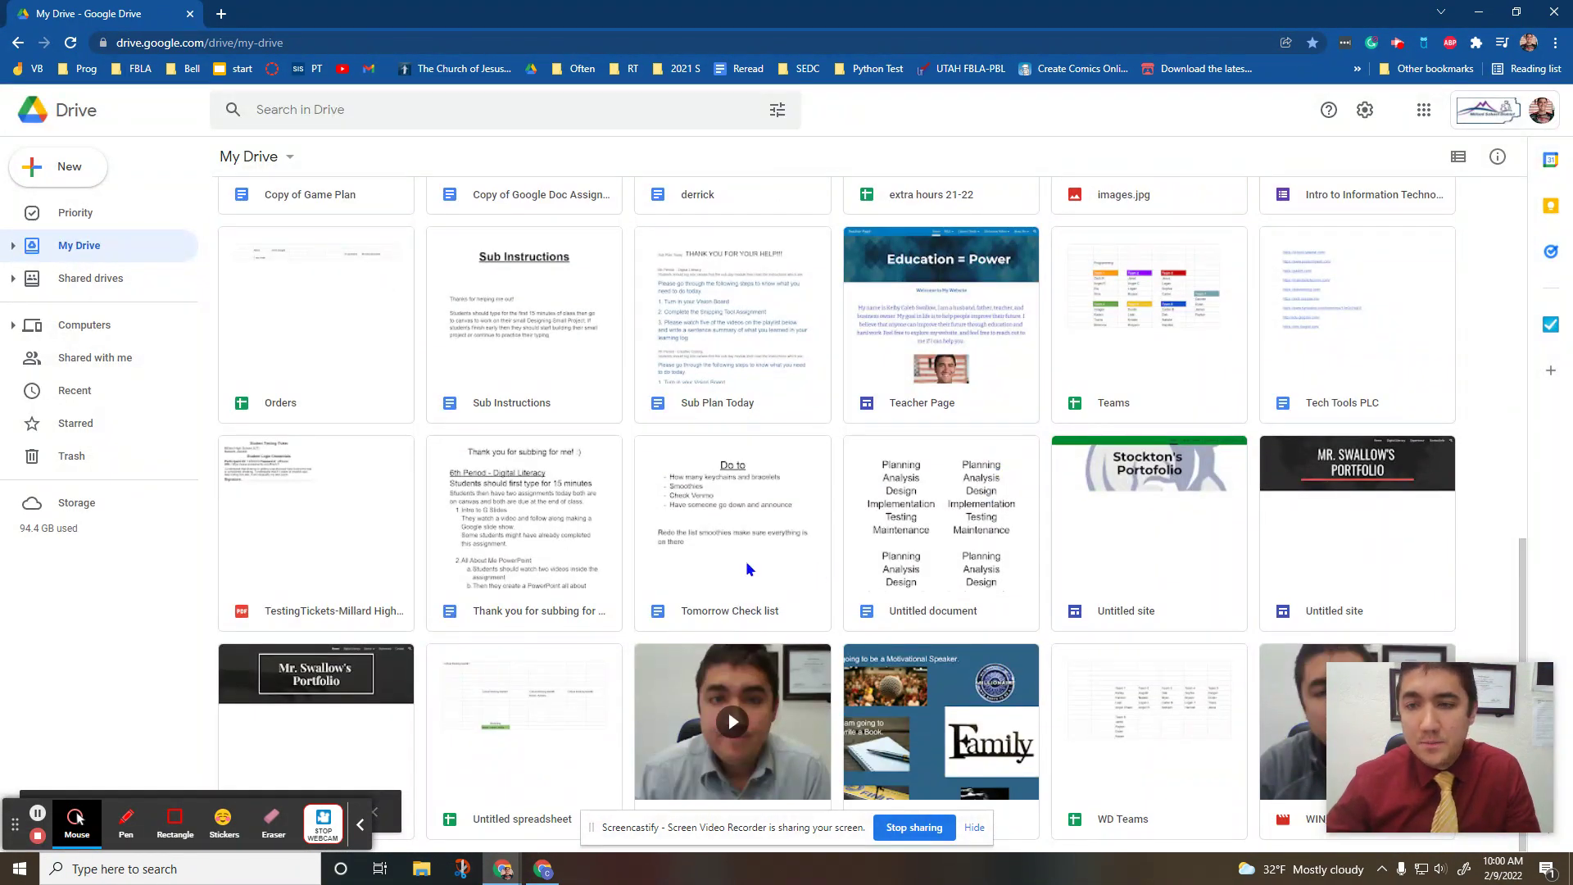
Delete the Stockton's Portofolio 'Untitled site' and confirm moving it to trash.
left_click(1156, 582)
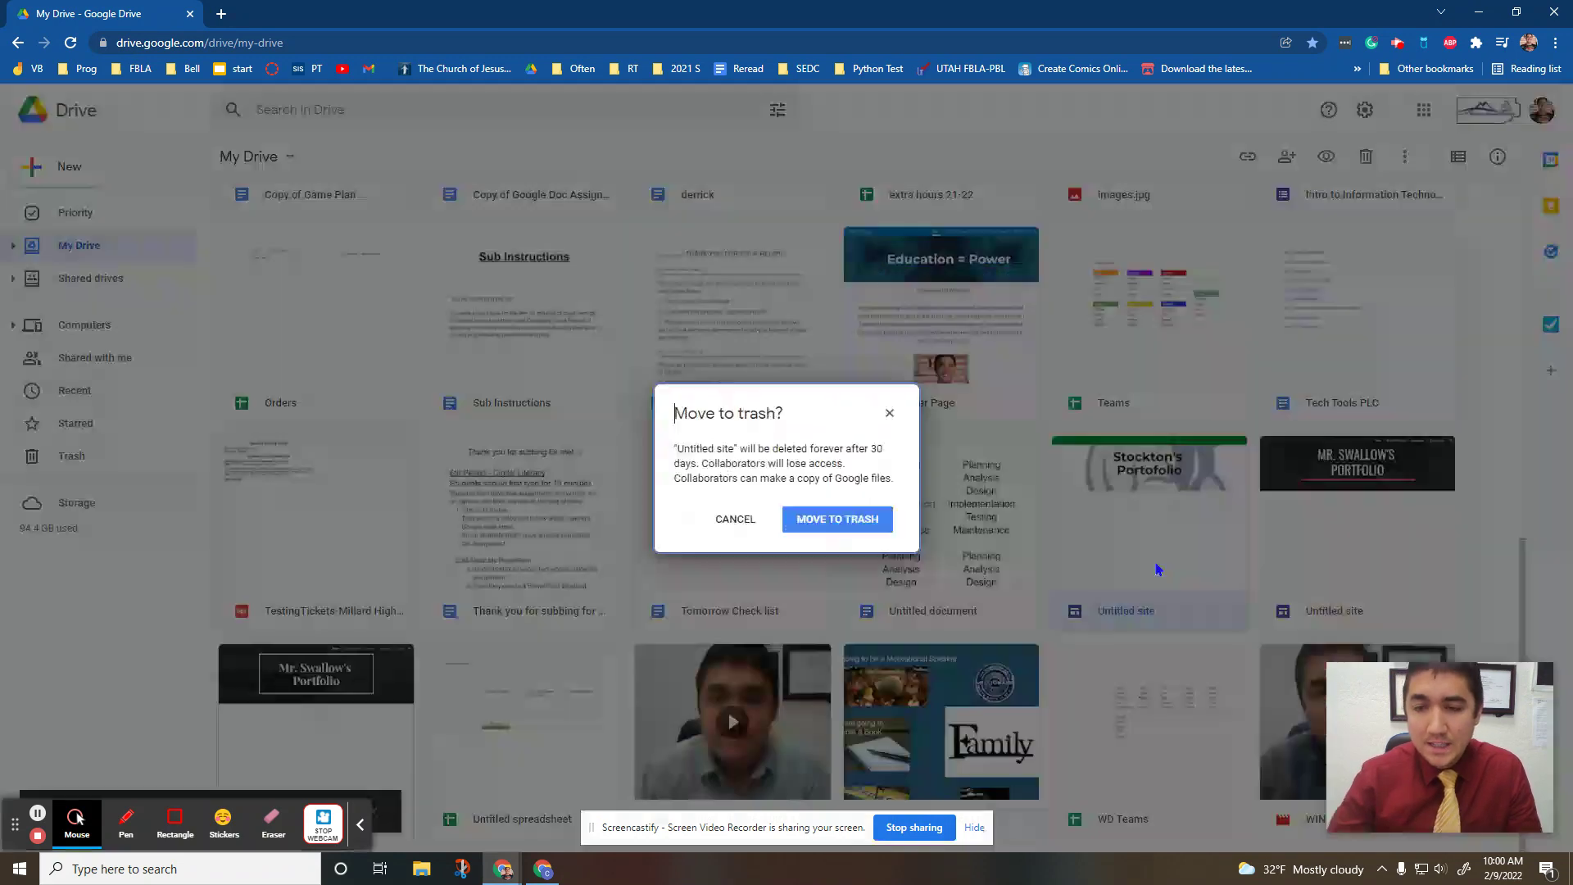
key("Delete")
left_click(838, 519)
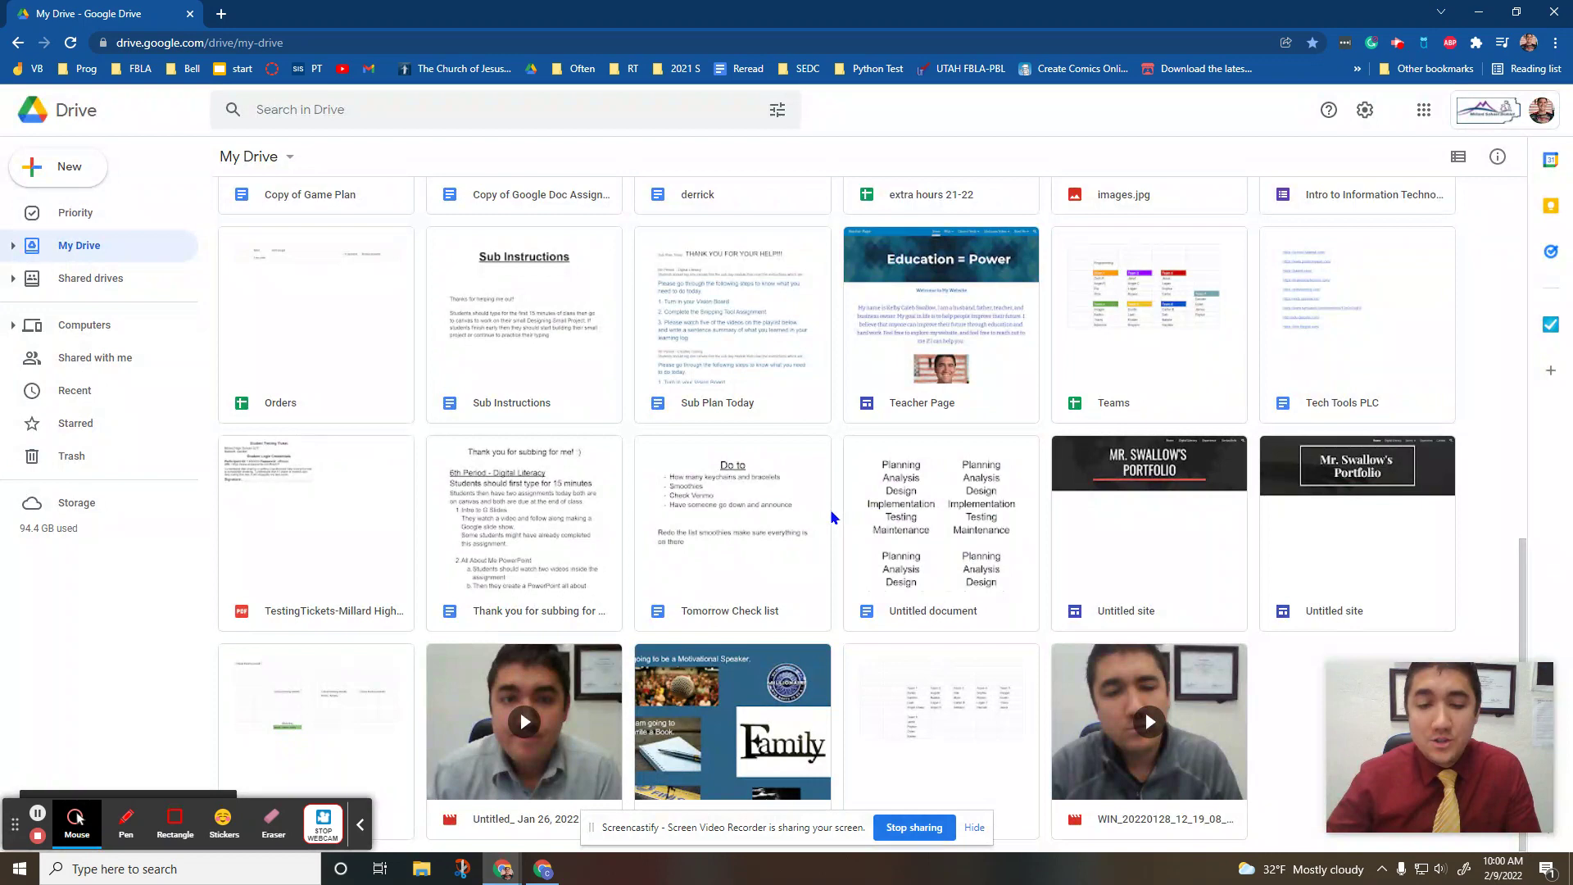
scroll(808, 453, "up", 5)
scroll(809, 454, "up", 5)
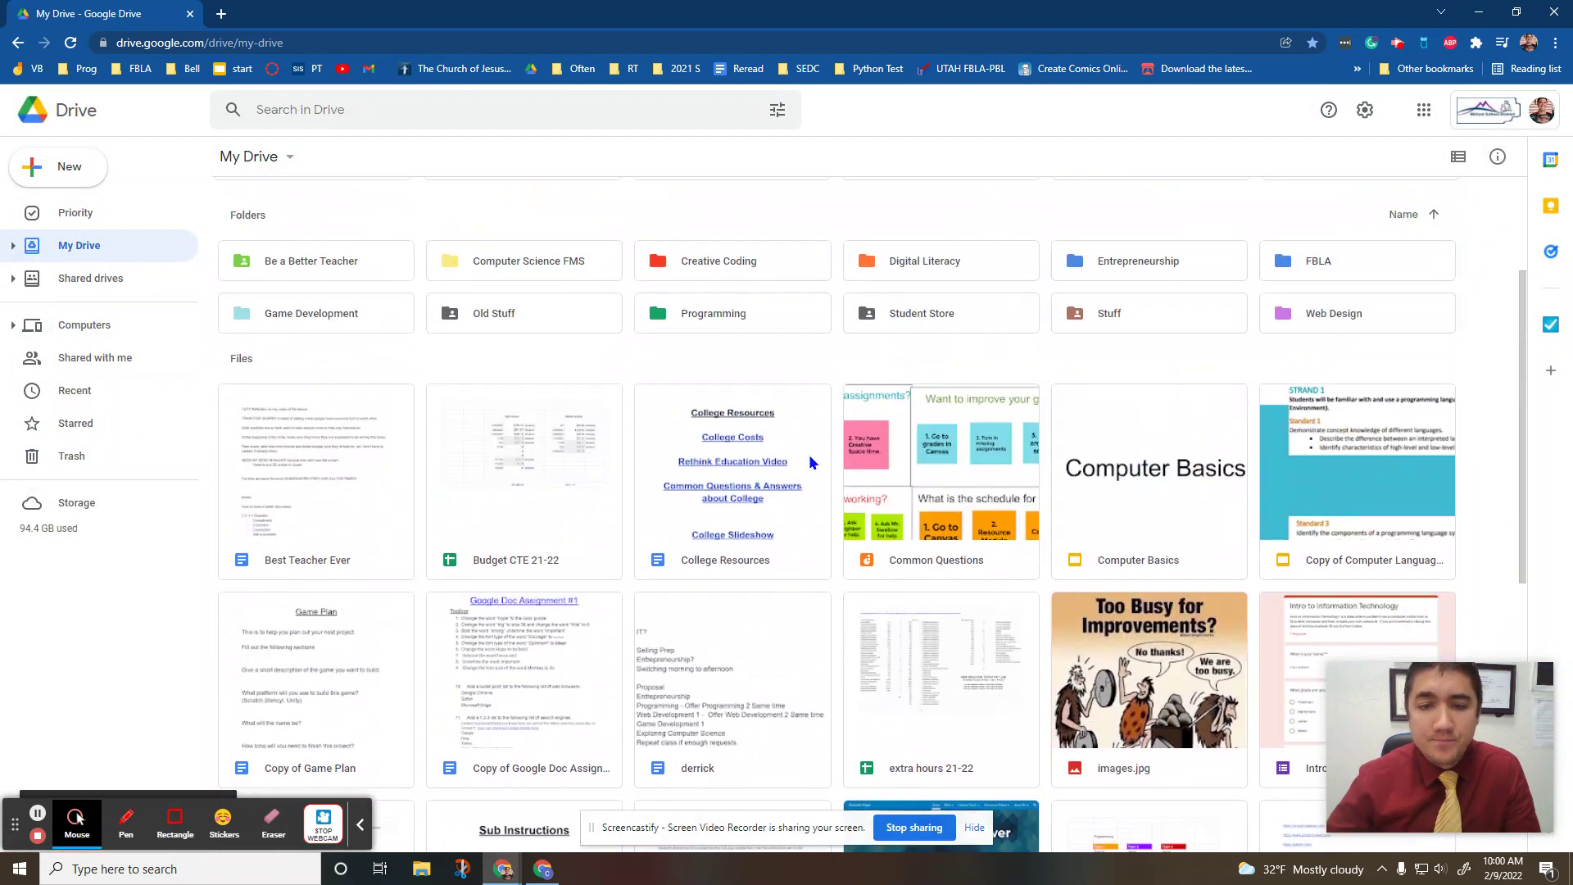
scroll(809, 453, "up", 3)
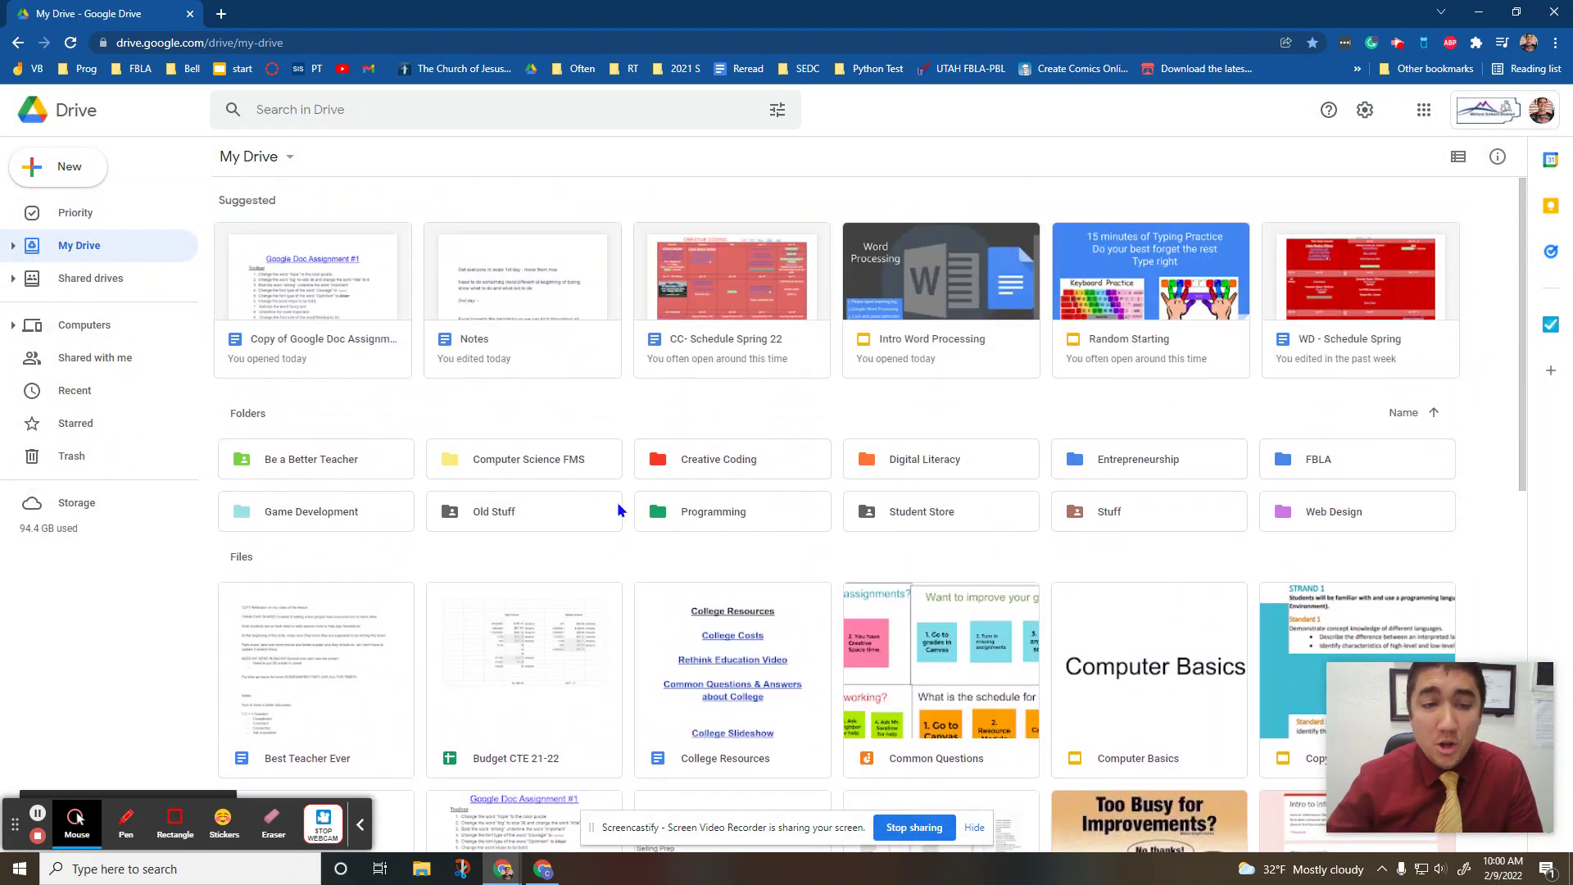
Change the Old Stuff folder's color to yellow, then reopen and dismiss its menu.
right_click(511, 505)
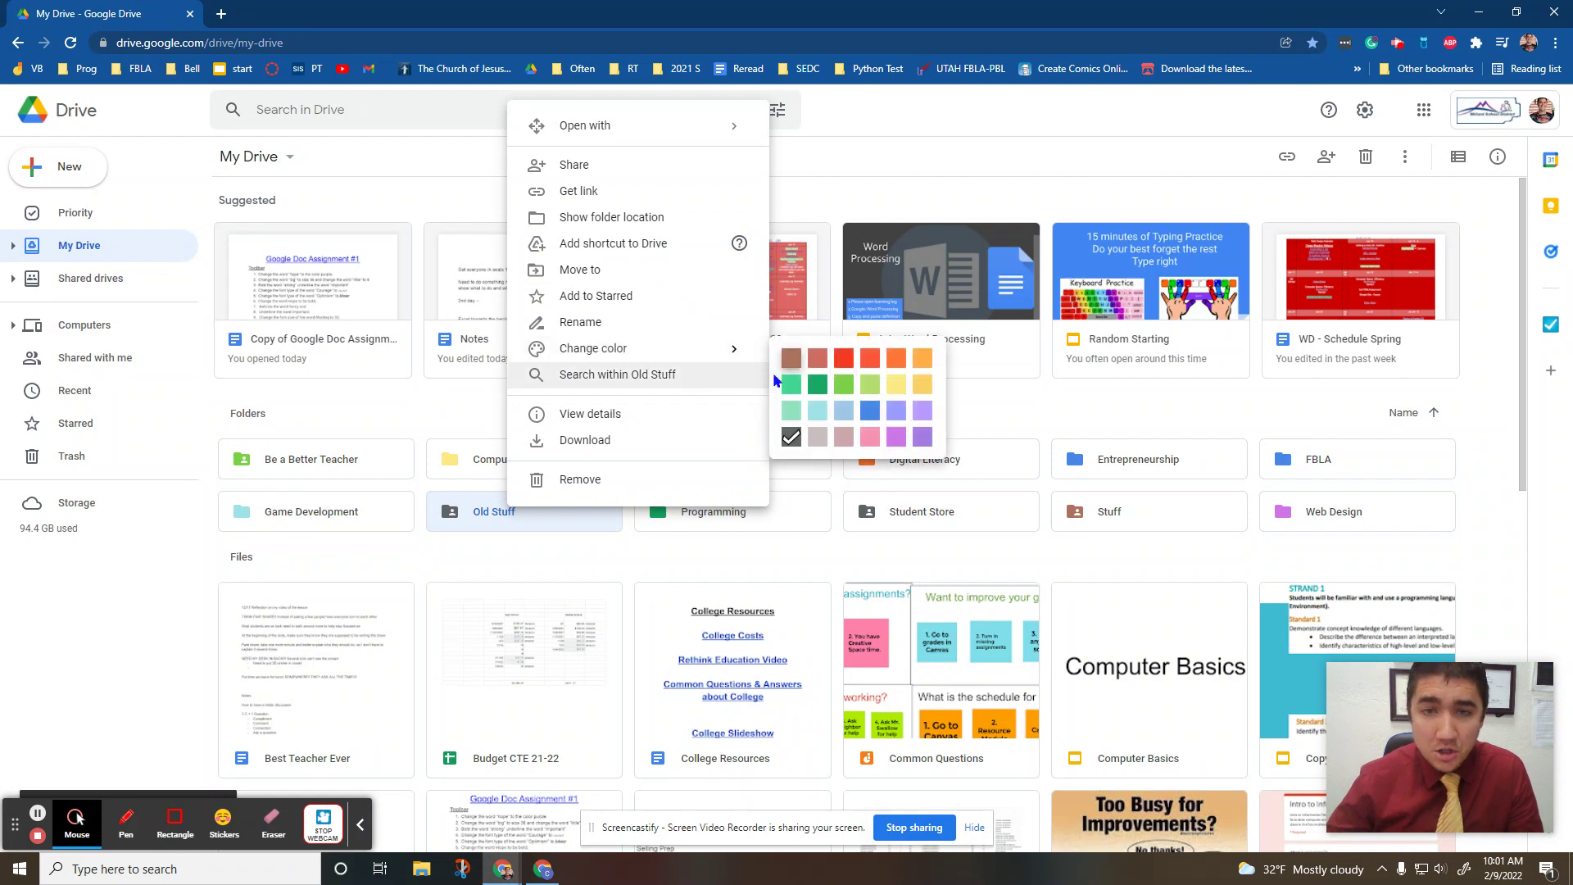
mouse_move(594, 347)
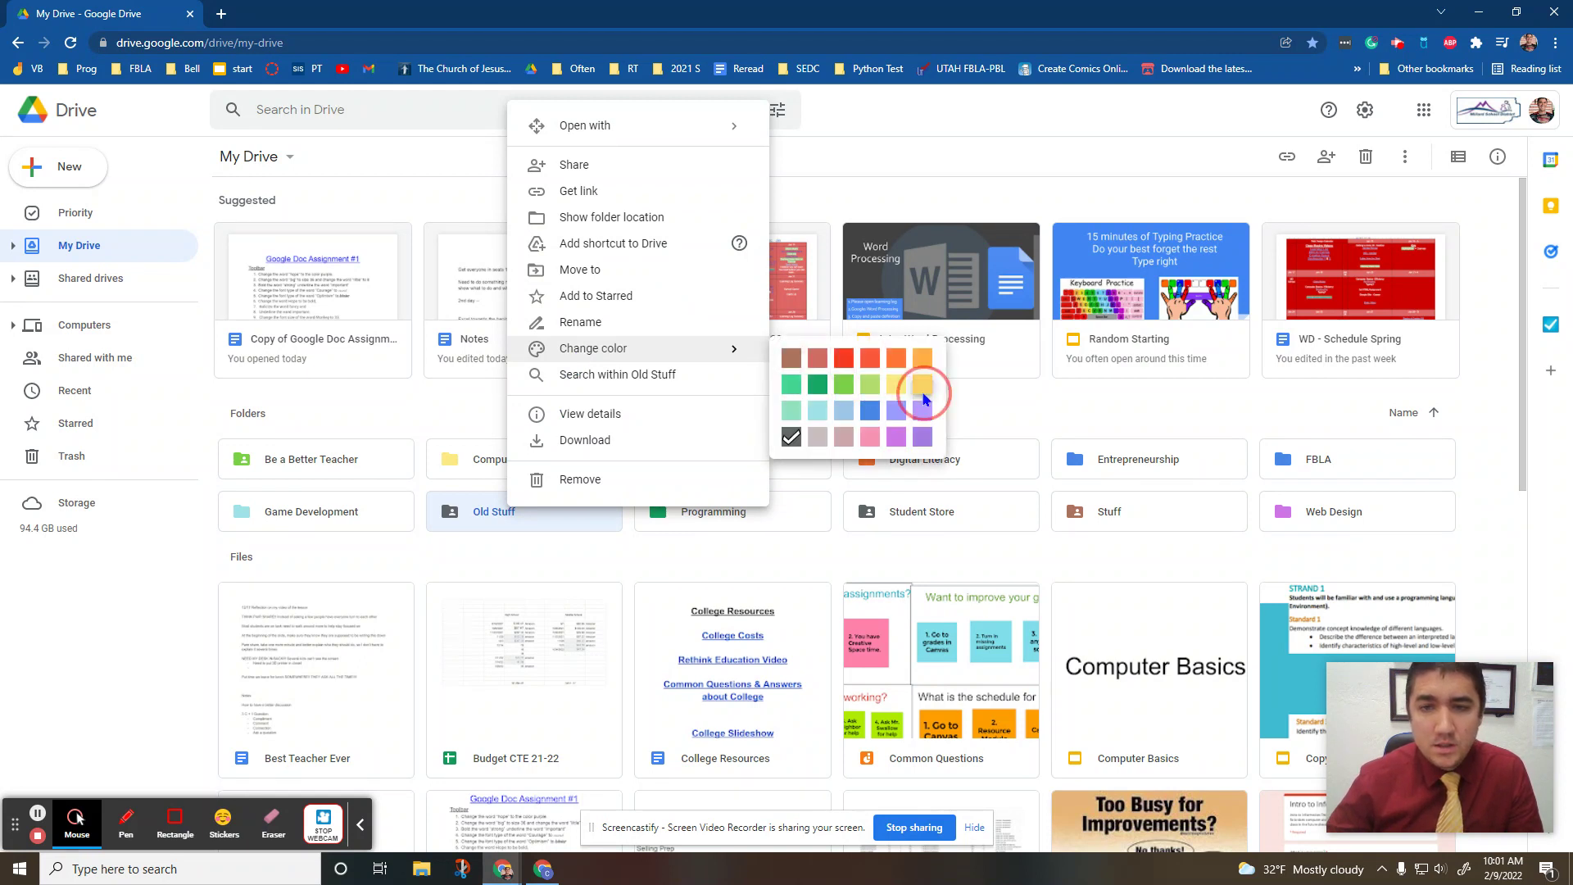
left_click(920, 391)
right_click(518, 507)
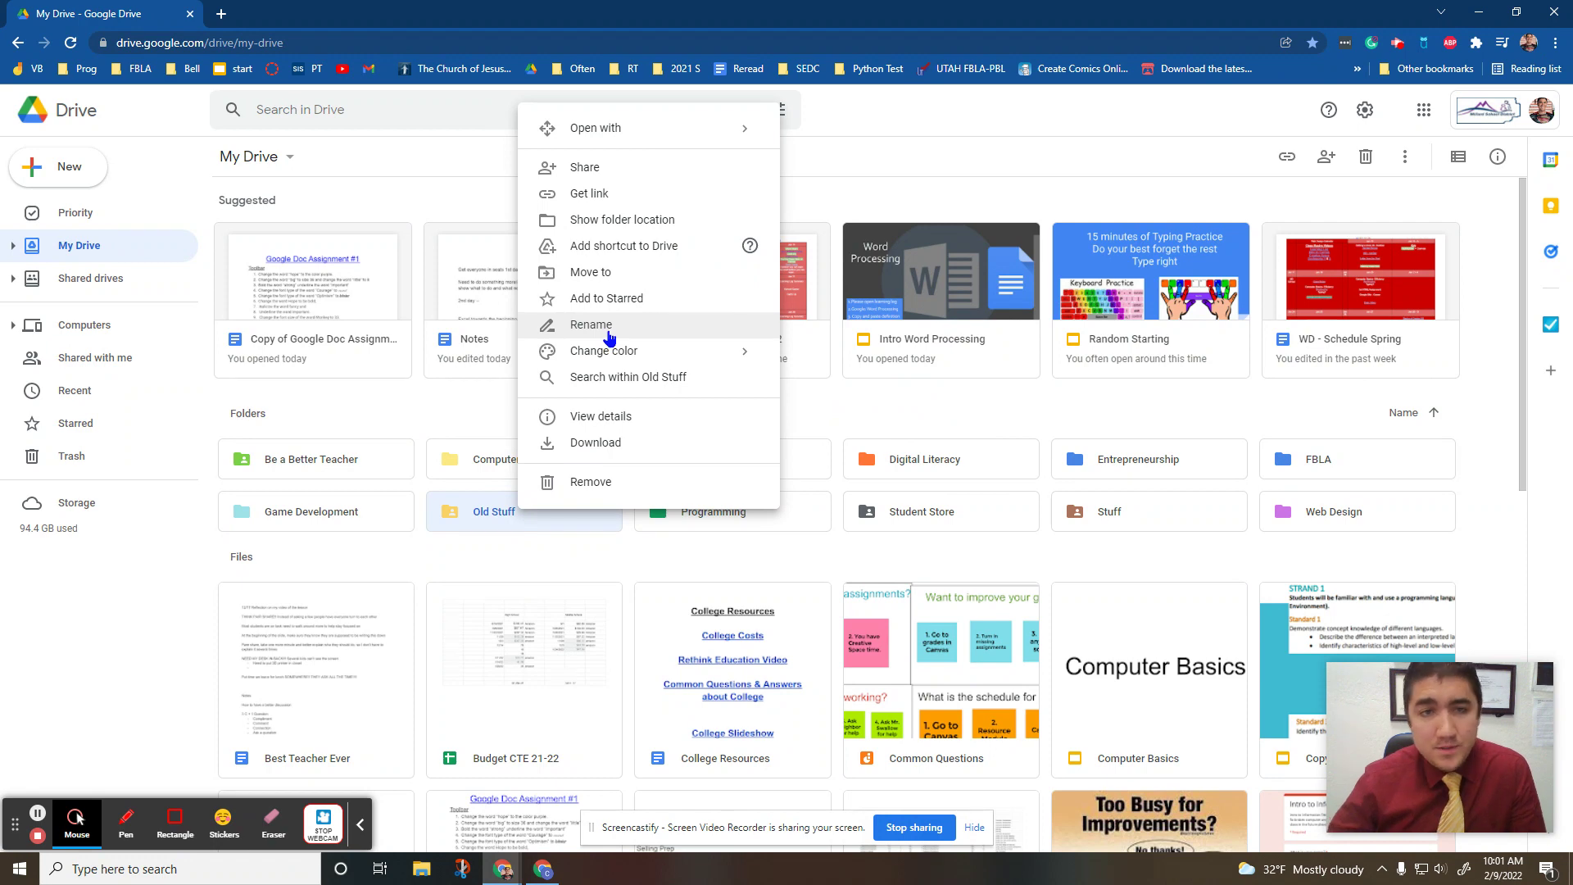
left_click(639, 554)
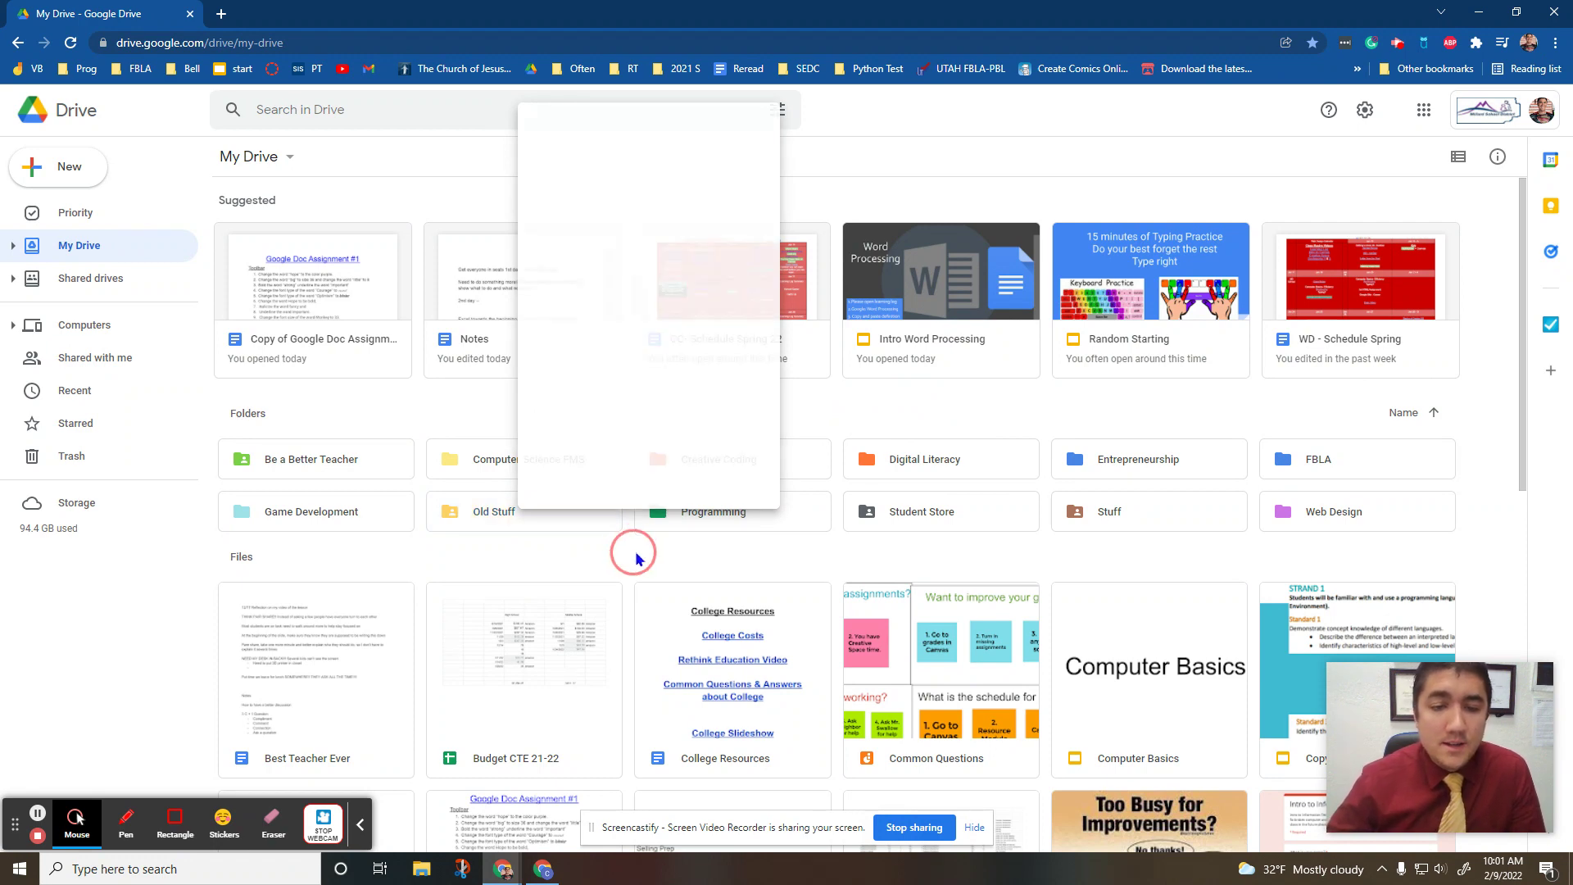
scroll(671, 542, "down", 5)
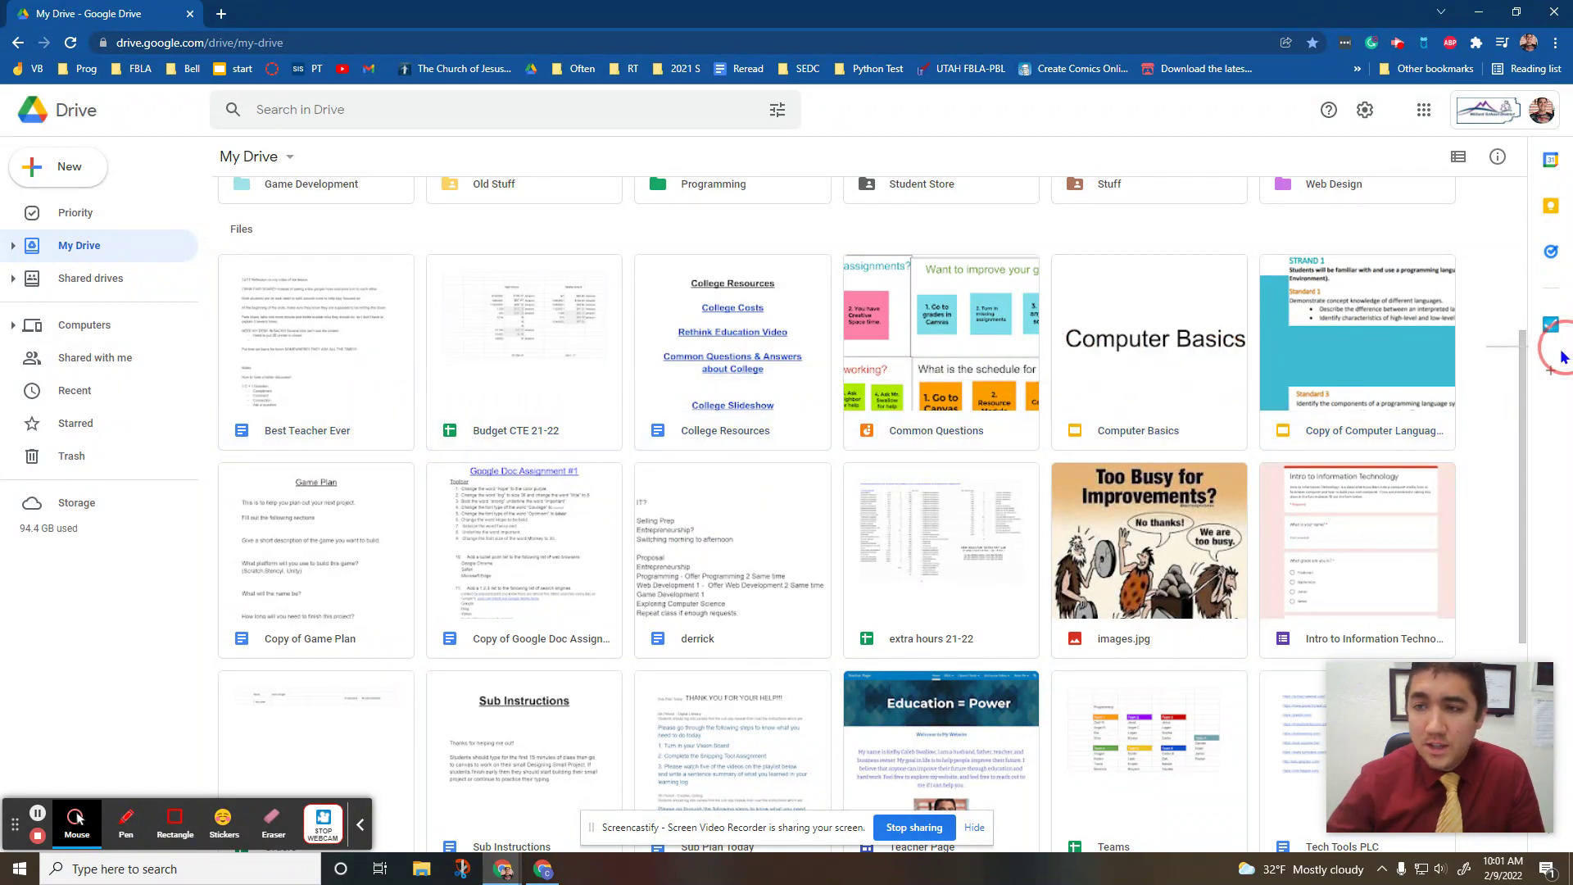
Box-select the six first-row files and move them into Old Stuff, accepting the access change.
mouse_move(1488, 357)
left_mouse_down()
mouse_move(345, 383)
mouse_move(570, 406)
mouse_move(535, 358)
left_mouse_up()
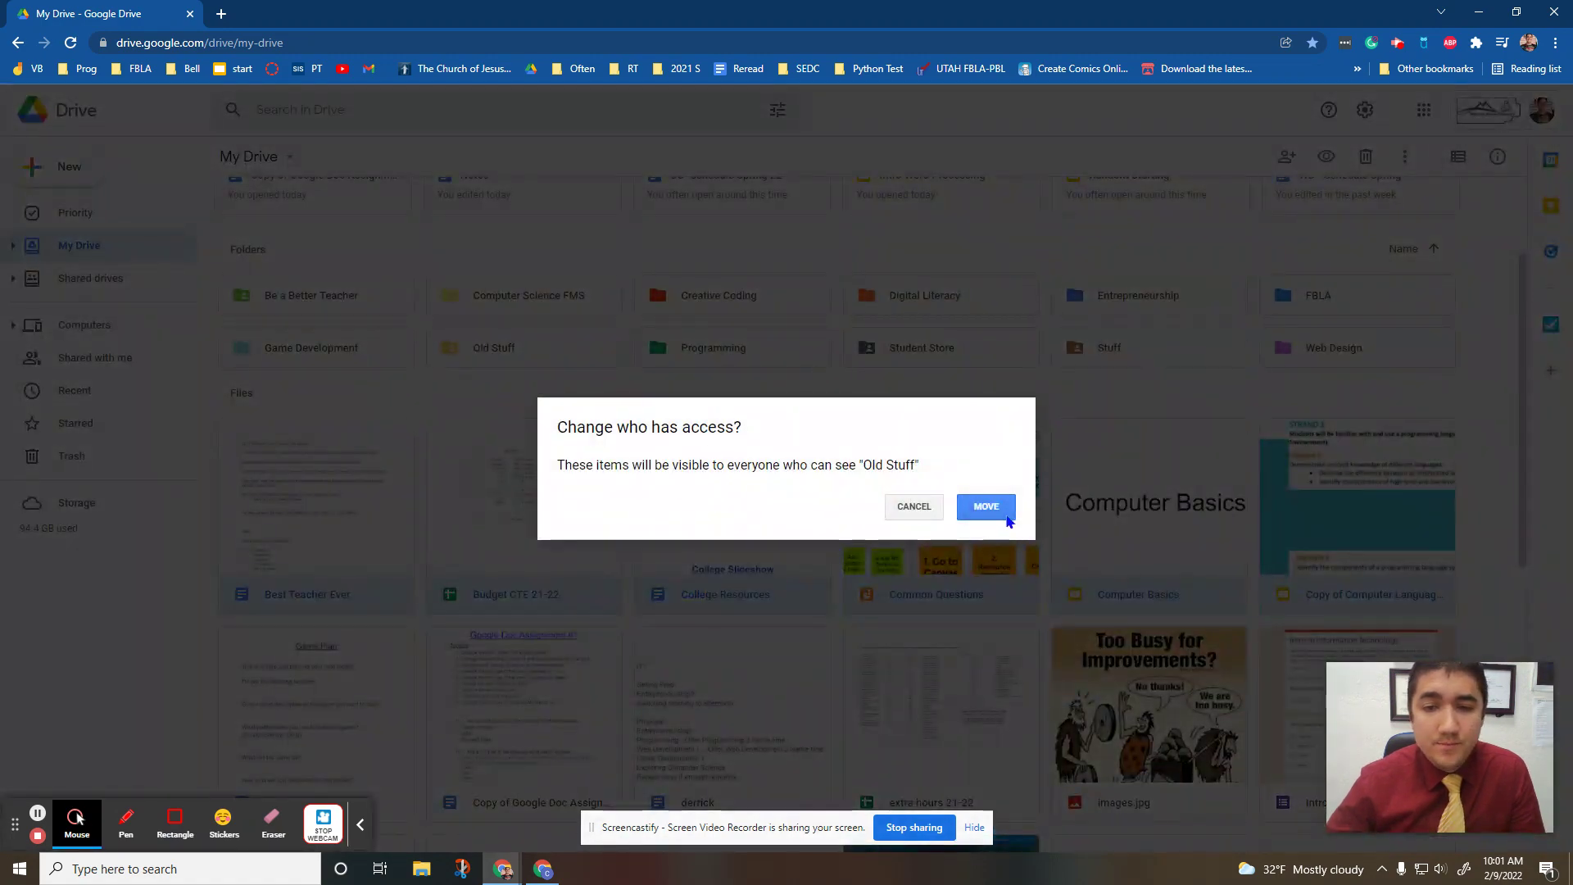
left_click(987, 506)
scroll(873, 533, "down", 5)
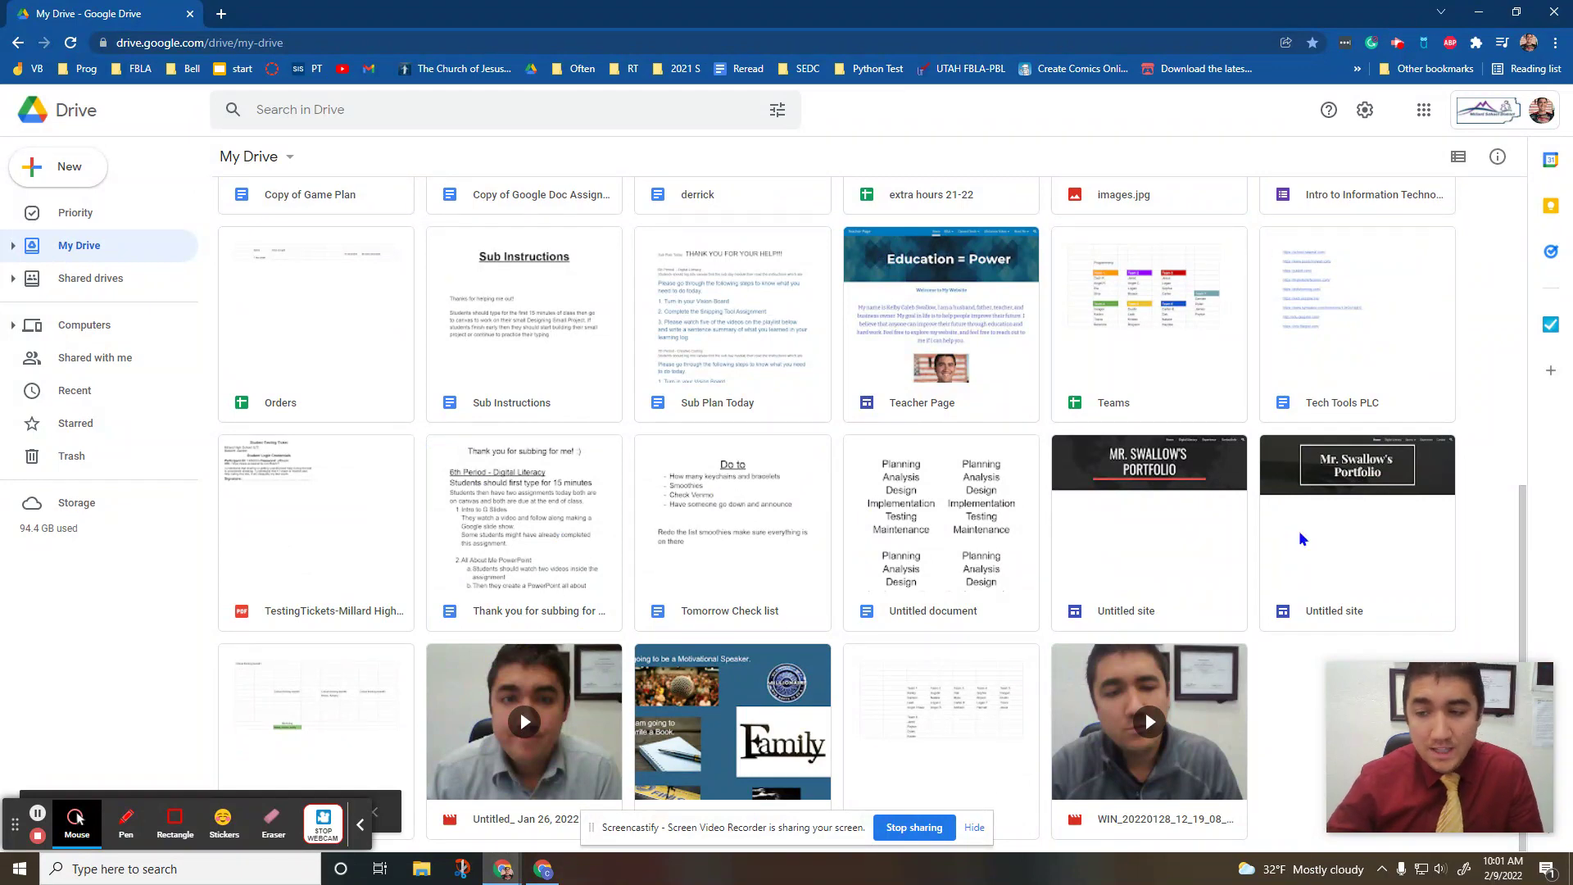
scroll(955, 562, "up", 5)
scroll(1015, 369, "up", 5)
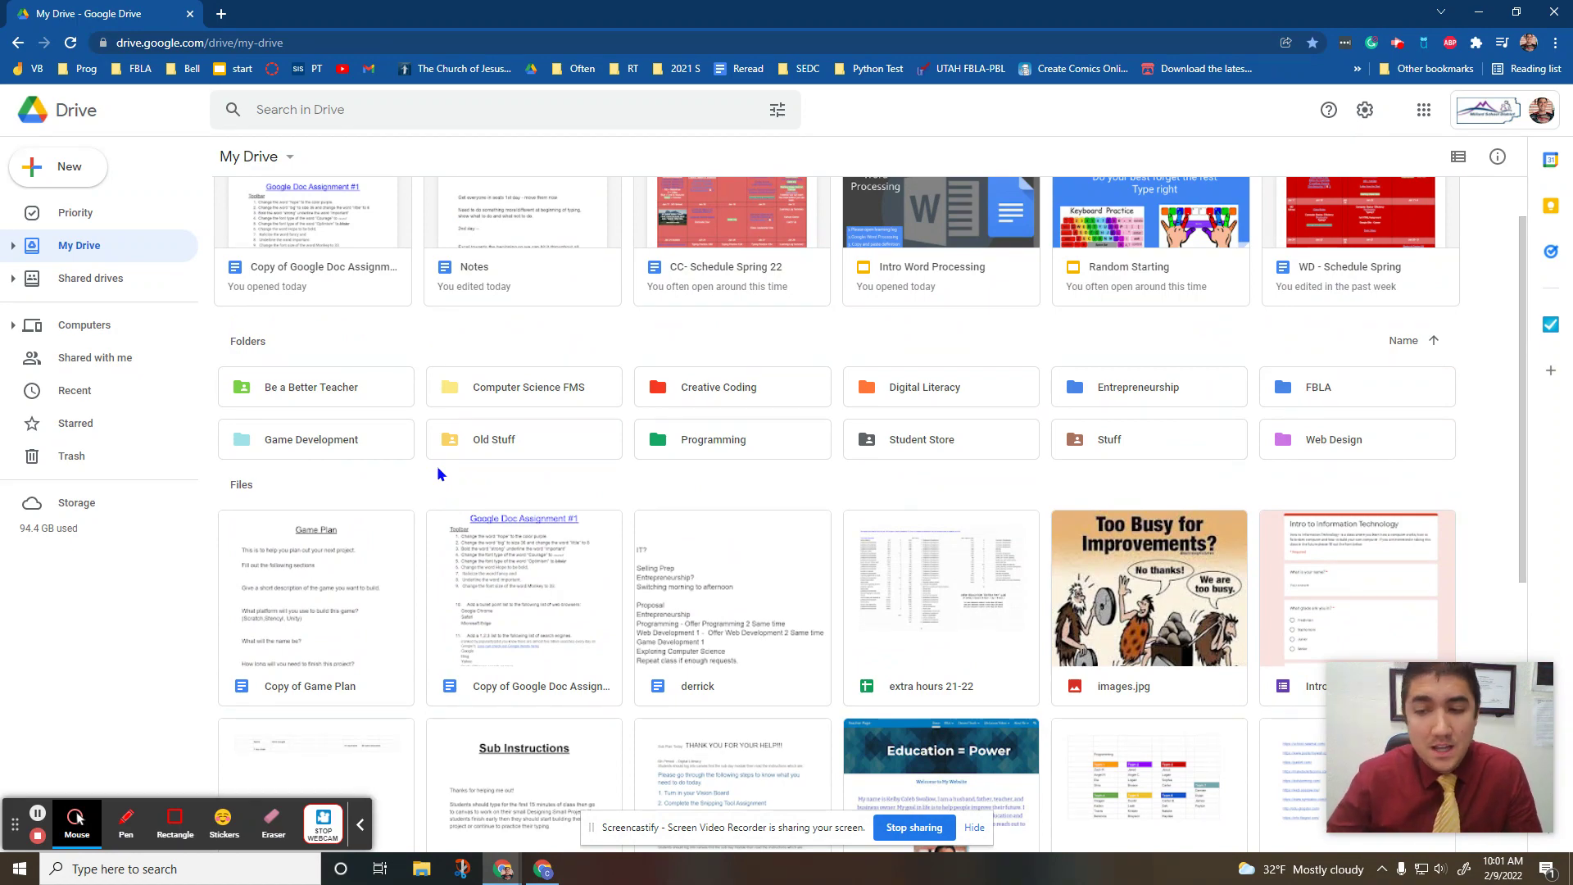
scroll(436, 470, "down", 3)
scroll(461, 537, "down", 3)
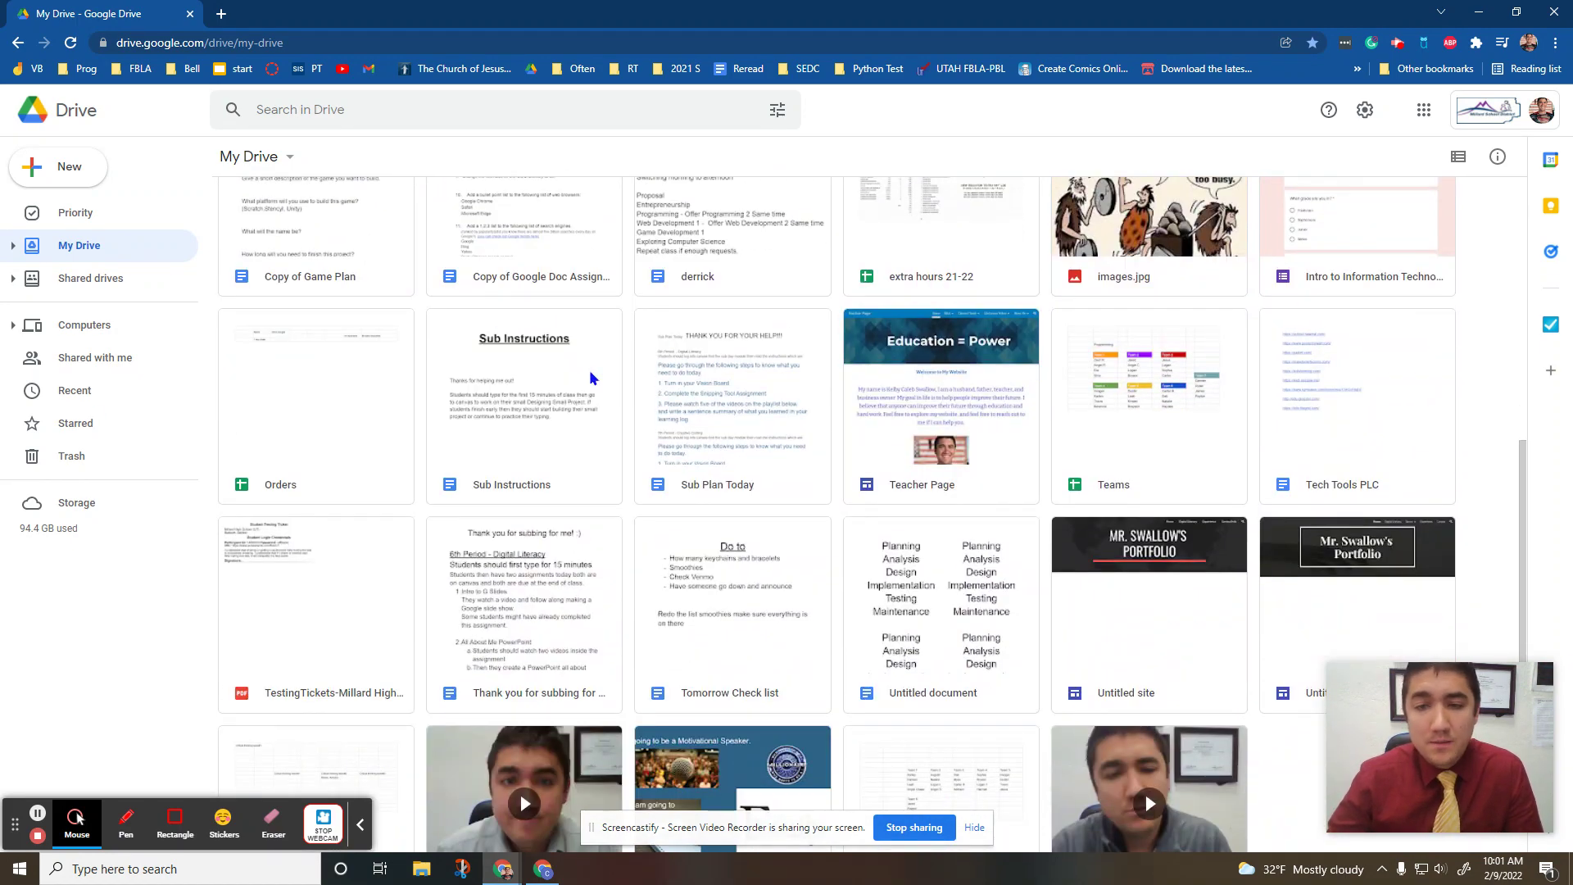
scroll(591, 378, "up", 3)
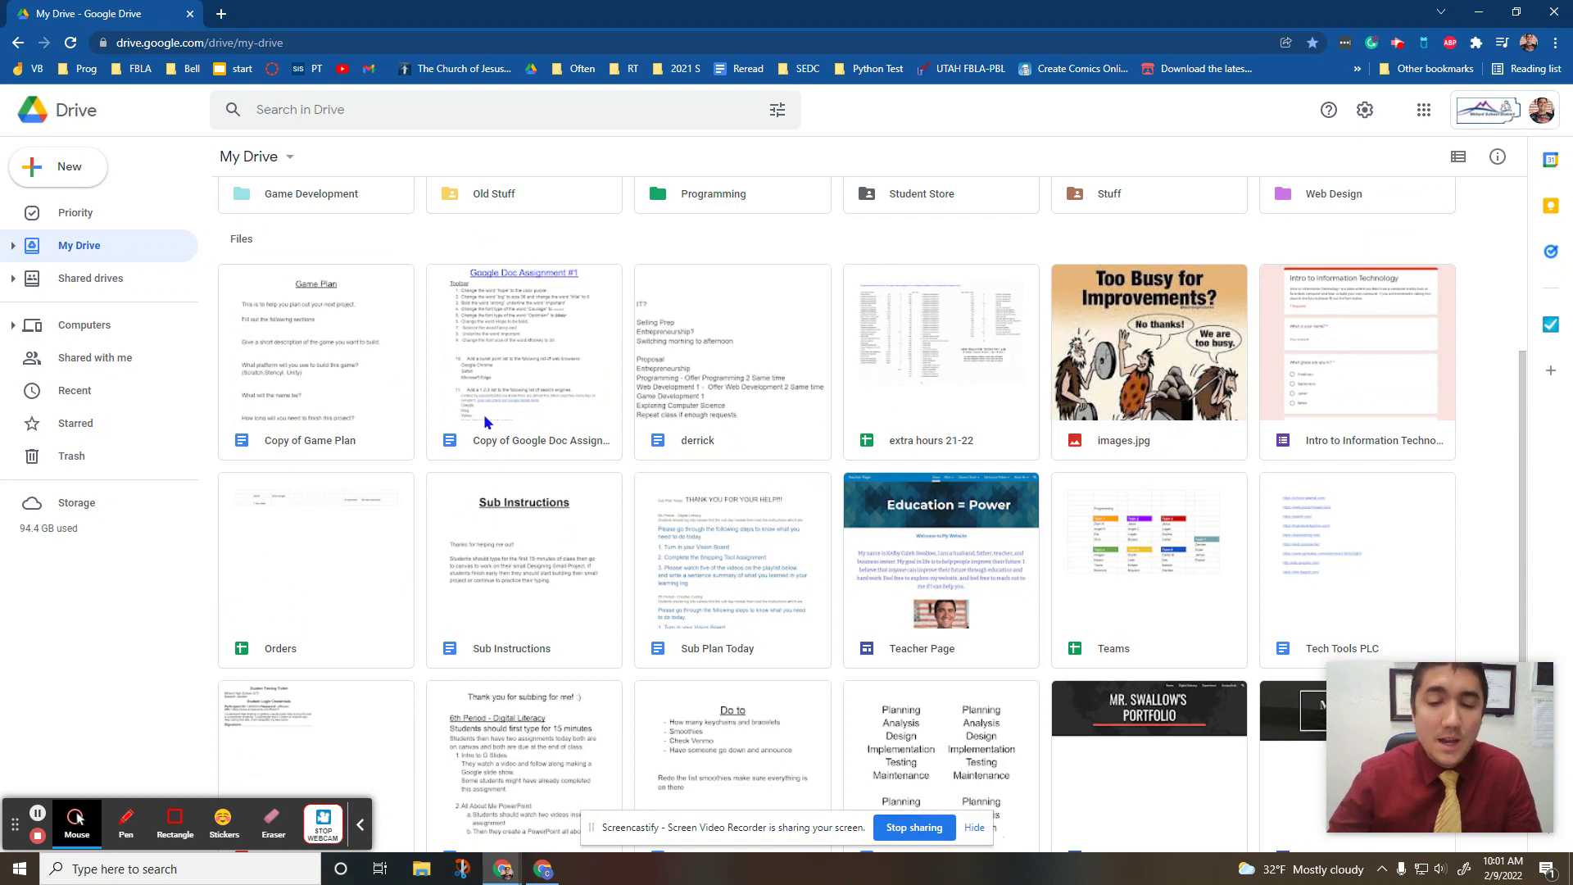
scroll(483, 414, "up", 5)
scroll(484, 414, "down", 6)
scroll(617, 349, "up", 1)
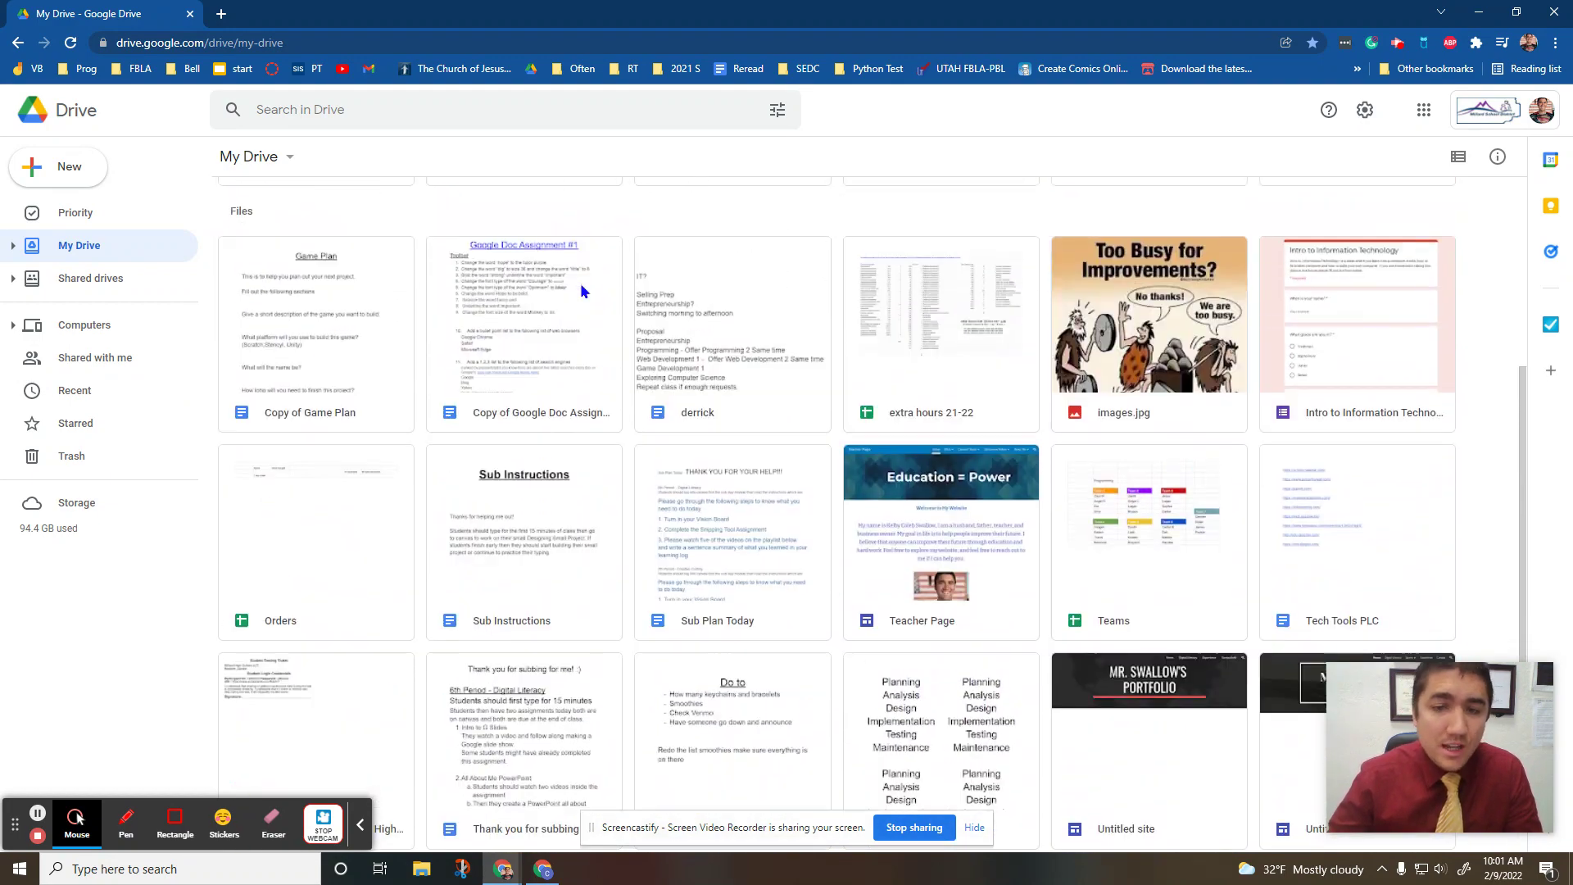
scroll(581, 282, "up", 2)
scroll(1000, 559, "up", 4)
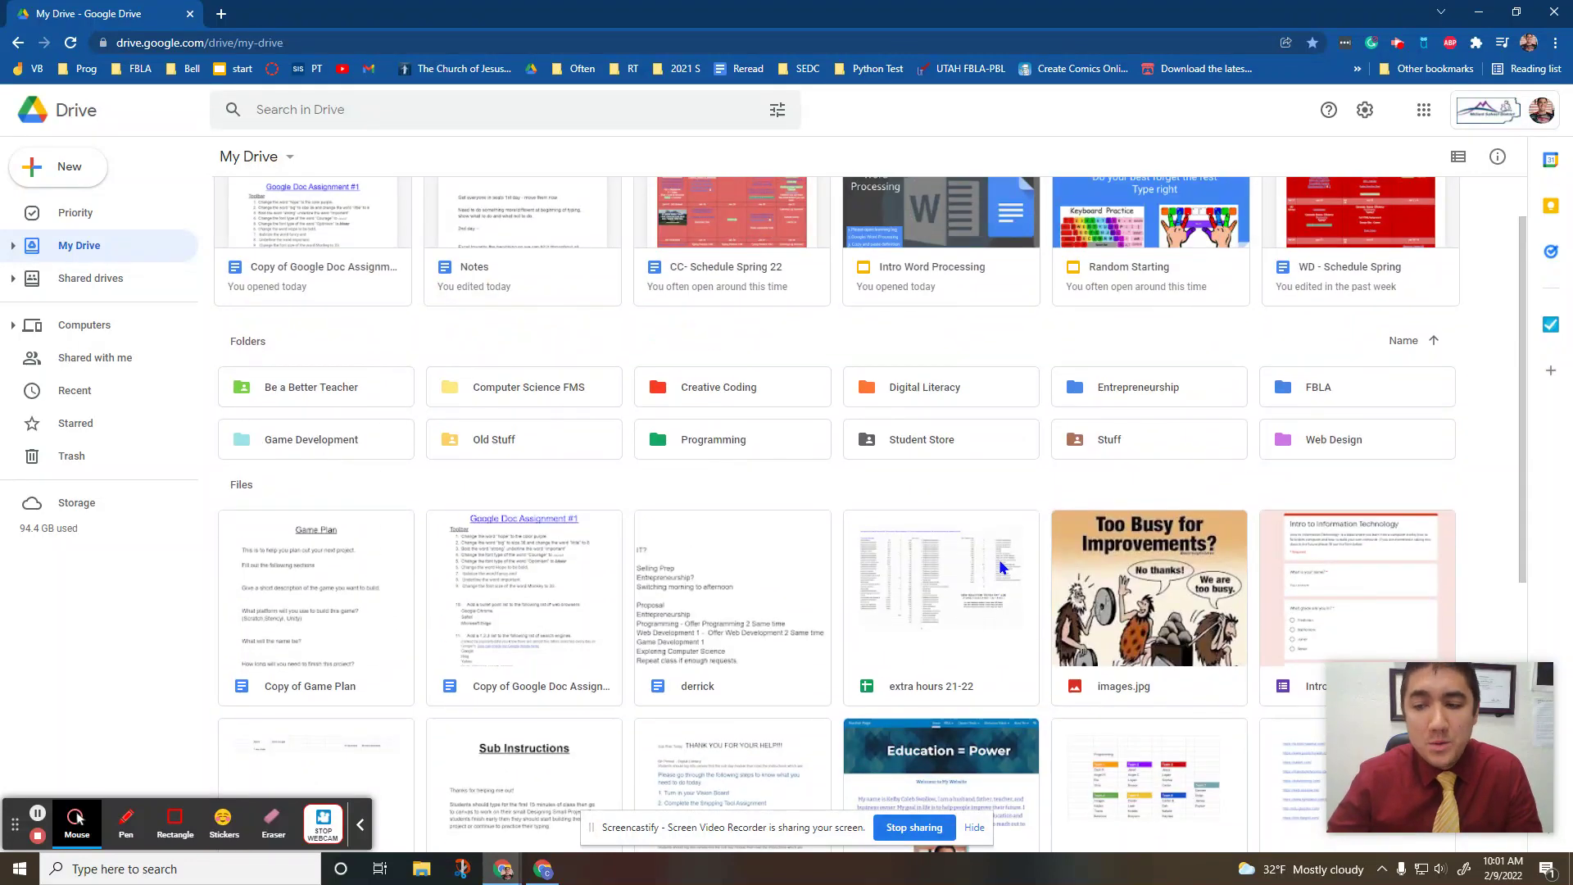